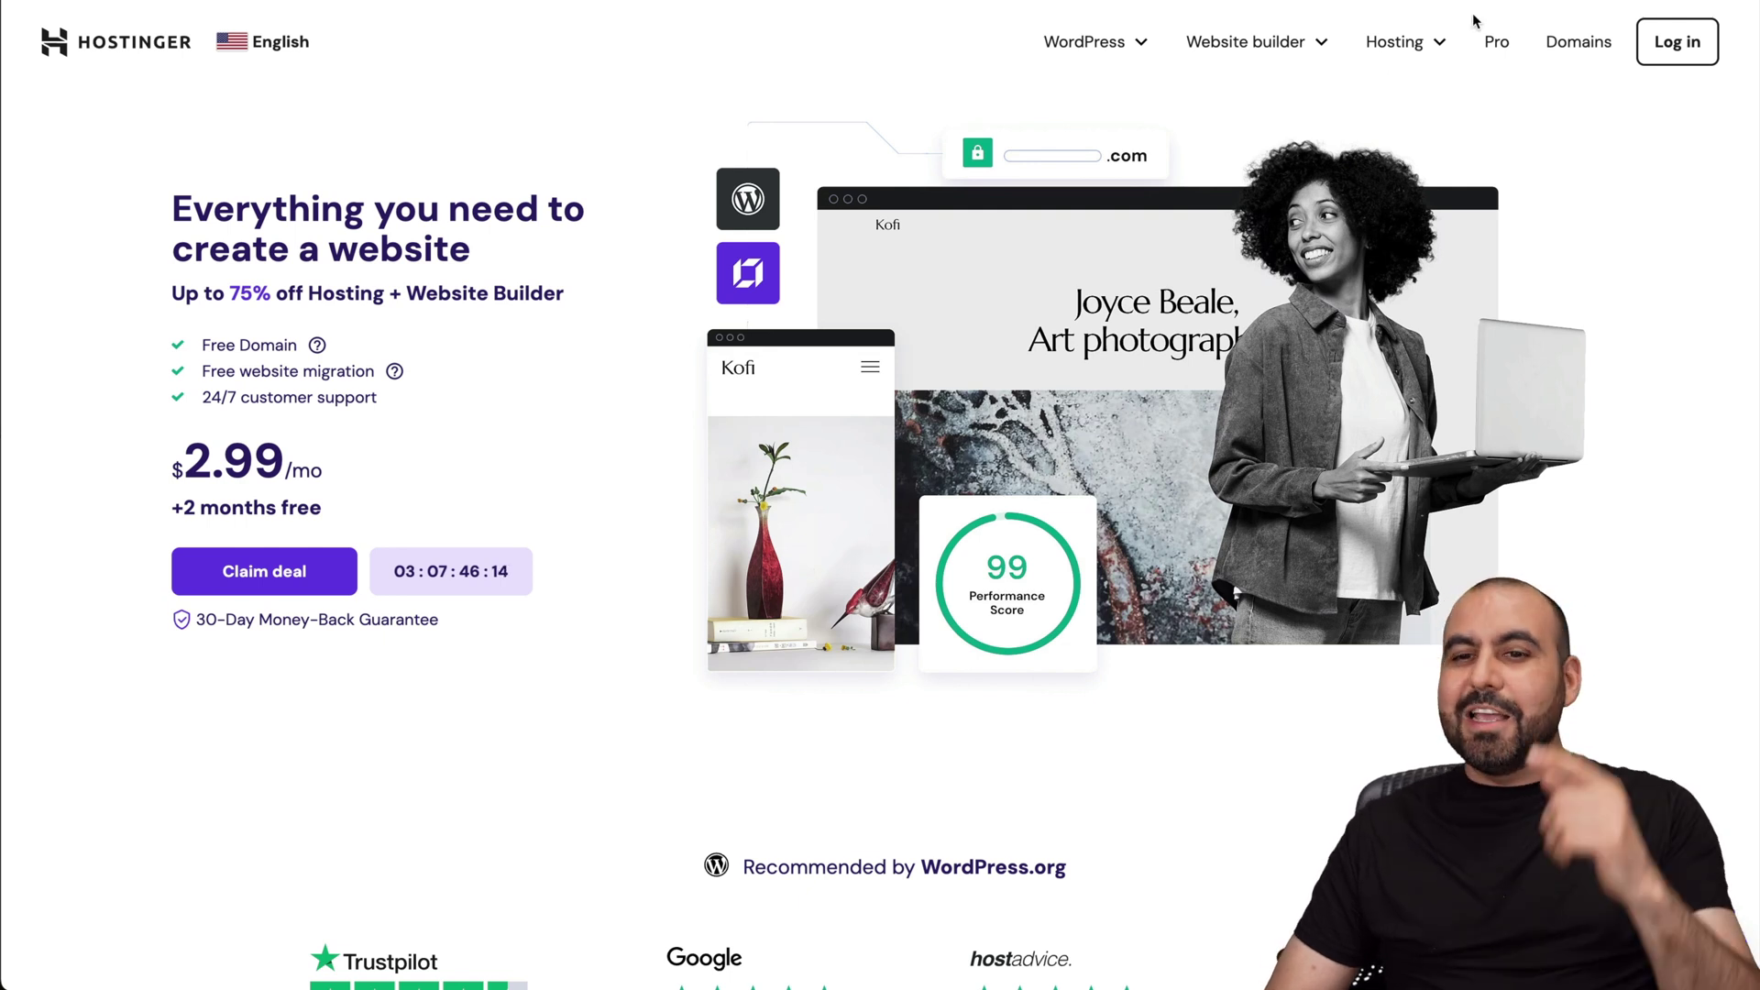
- Expand the Hosting menu in the Hostinger homepage's top navigation
{"action": "left_click", "coordinate": [1416, 51]}
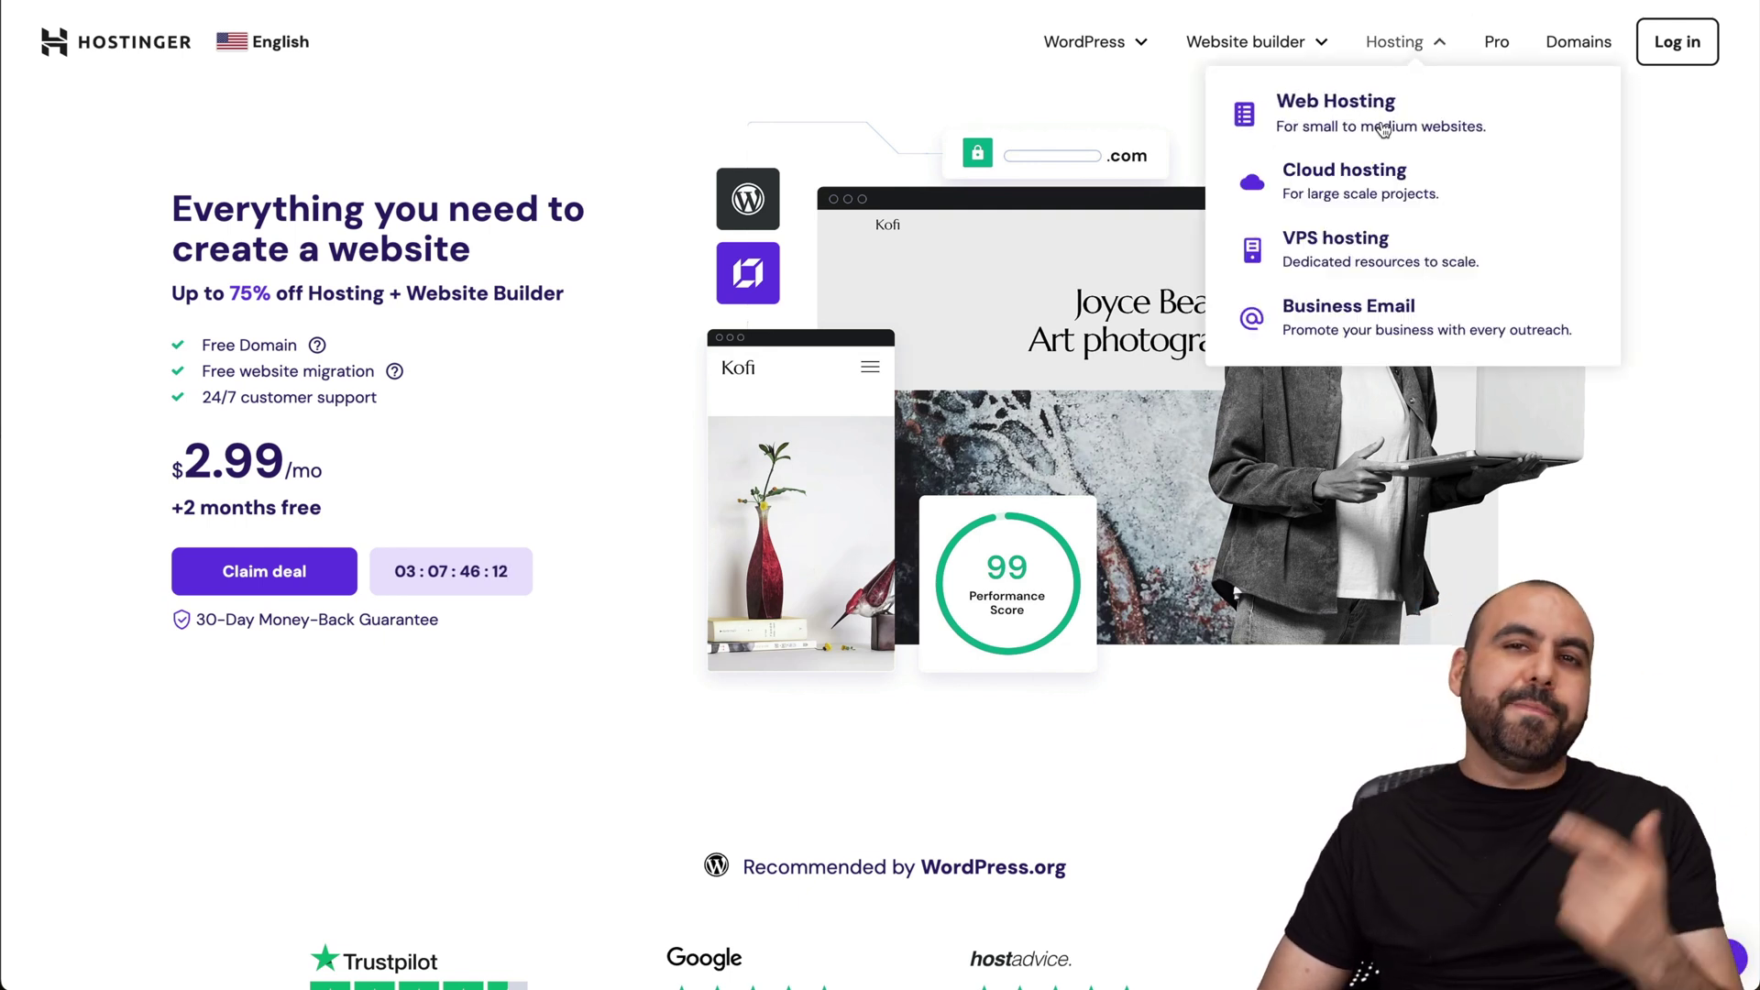
- Pick the Business plan on the Web Hosting plans page
{"action": "left_click", "coordinate": [1389, 119]}
{"action": "scroll", "coordinate": [1057, 745], "scroll_direction": "down", "scroll_amount": 4}
{"action": "scroll", "coordinate": [1058, 744], "scroll_direction": "down", "scroll_amount": 5}
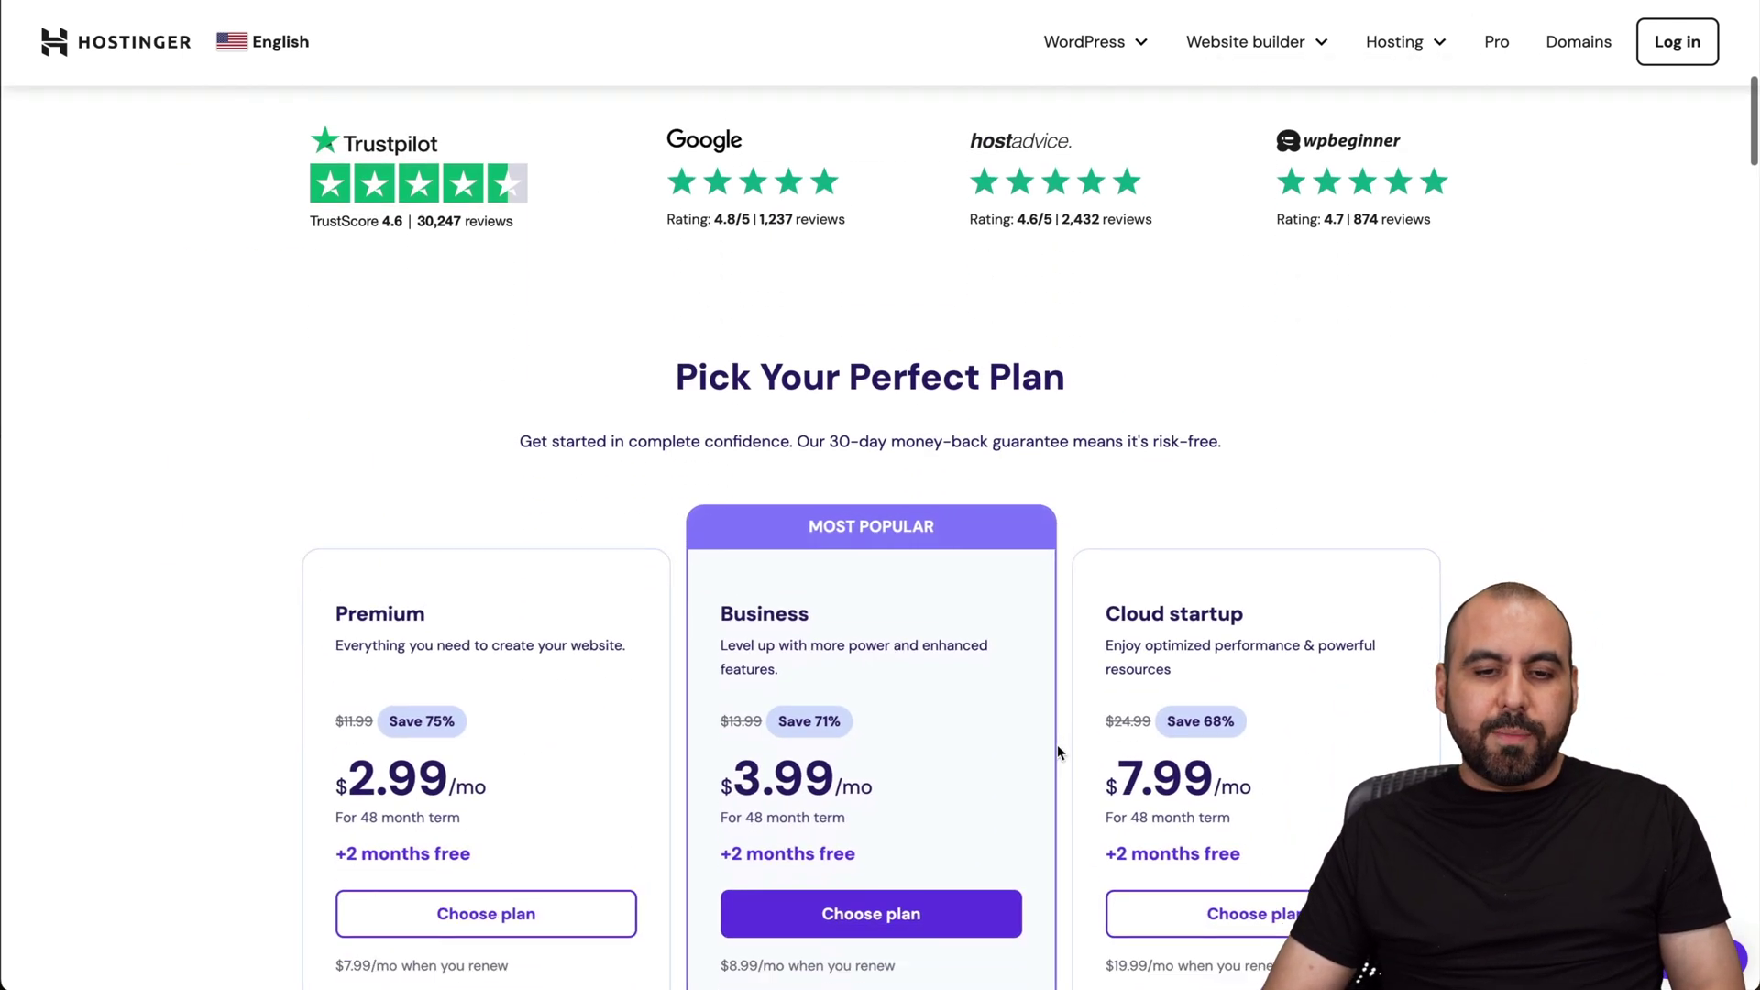
{"action": "scroll", "coordinate": [1057, 753], "scroll_direction": "down", "scroll_amount": 1}
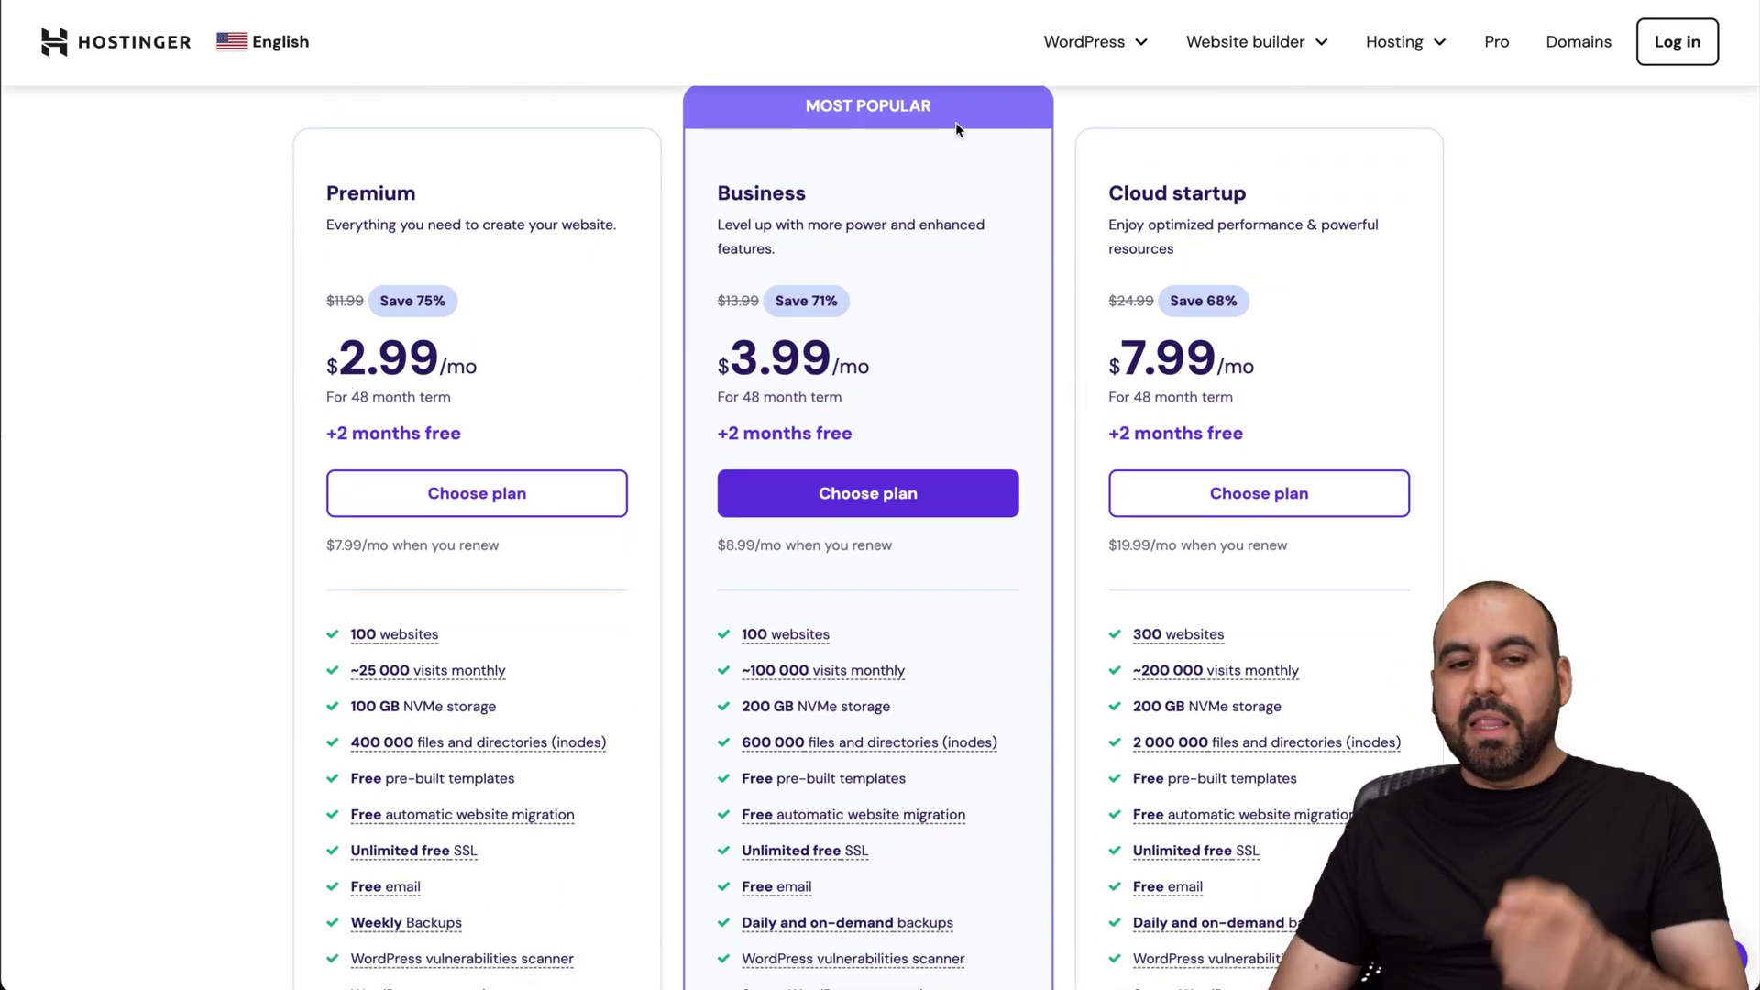
{"action": "left_click", "coordinate": [851, 511]}
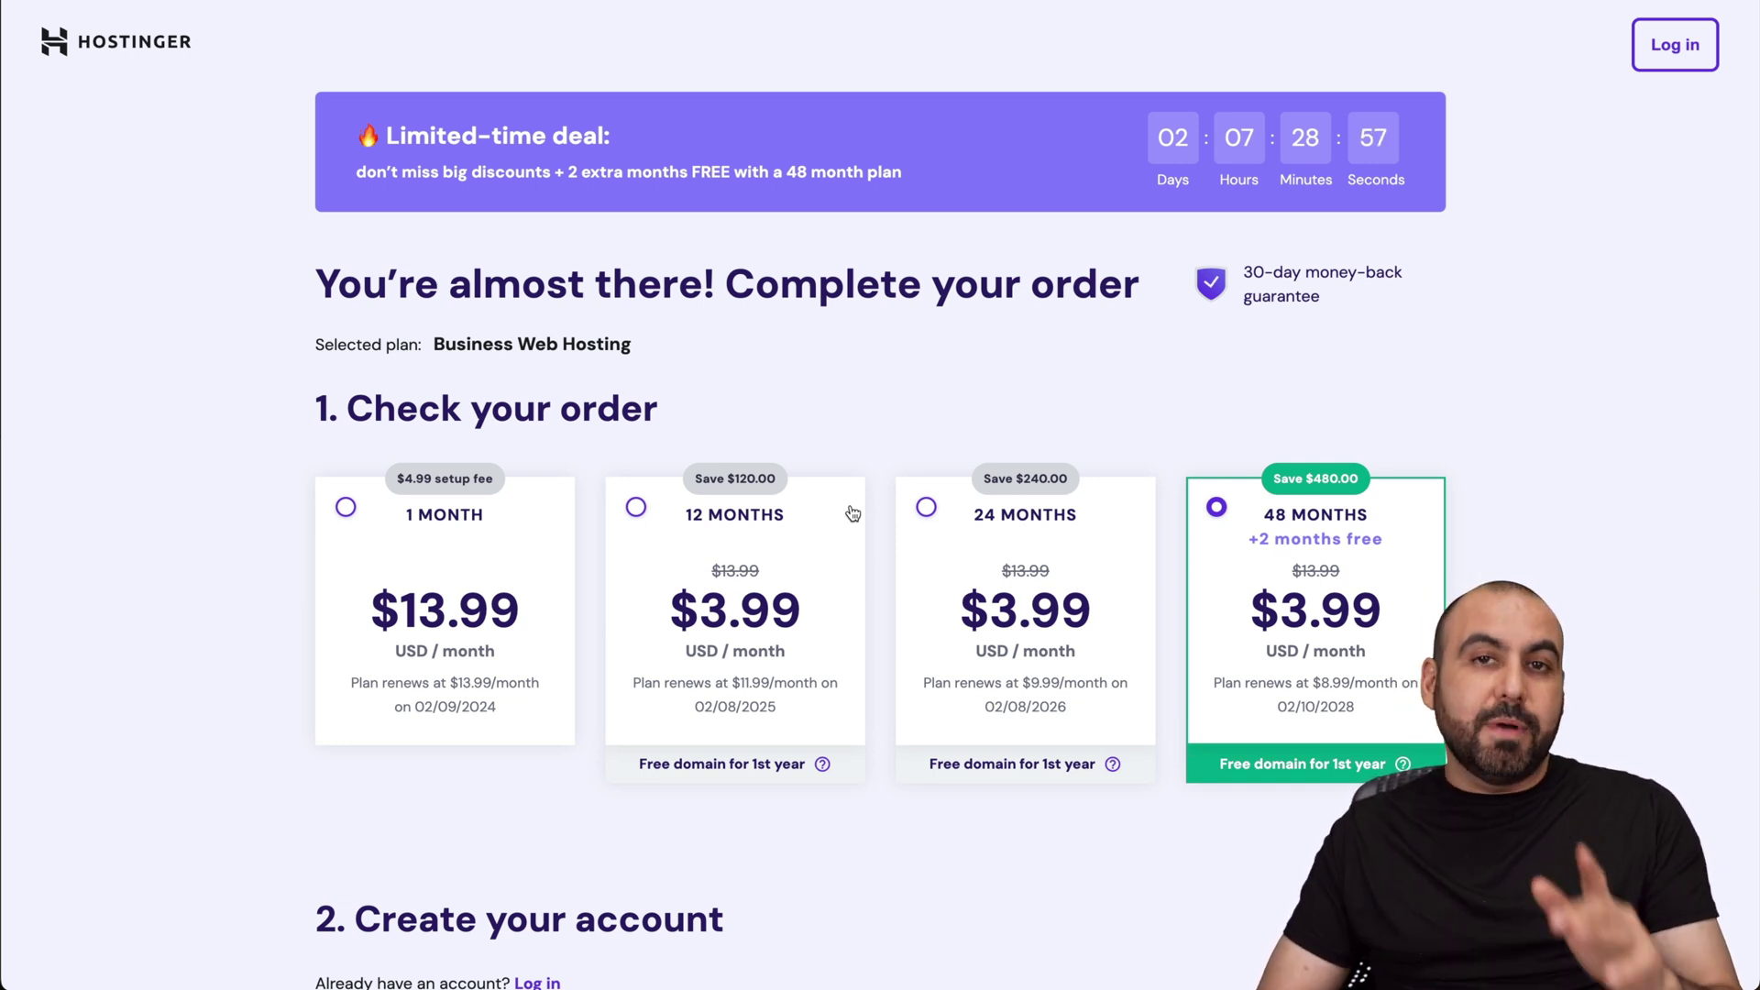
- Apply coupon code SAASMASTER at checkout, bringing the 48-month total to $172.37
{"action": "scroll", "coordinate": [851, 511], "scroll_direction": "down", "scroll_amount": 2}
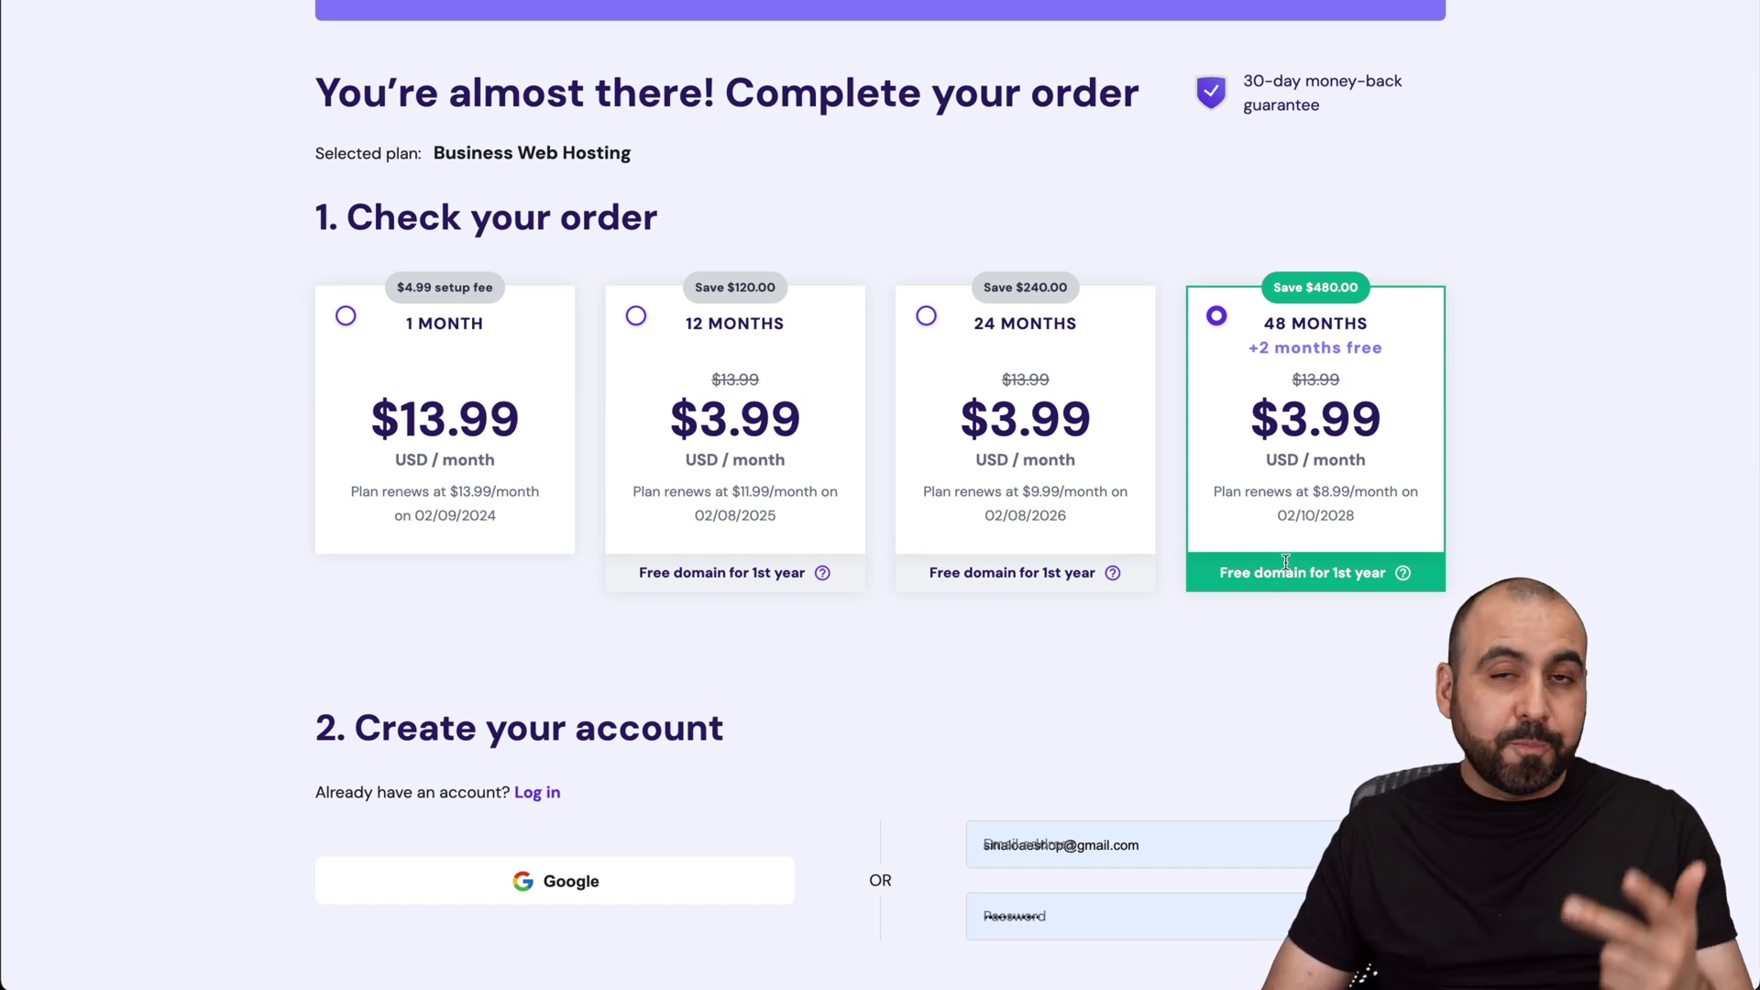
{"action": "scroll", "coordinate": [1286, 561], "scroll_direction": "down", "scroll_amount": 15}
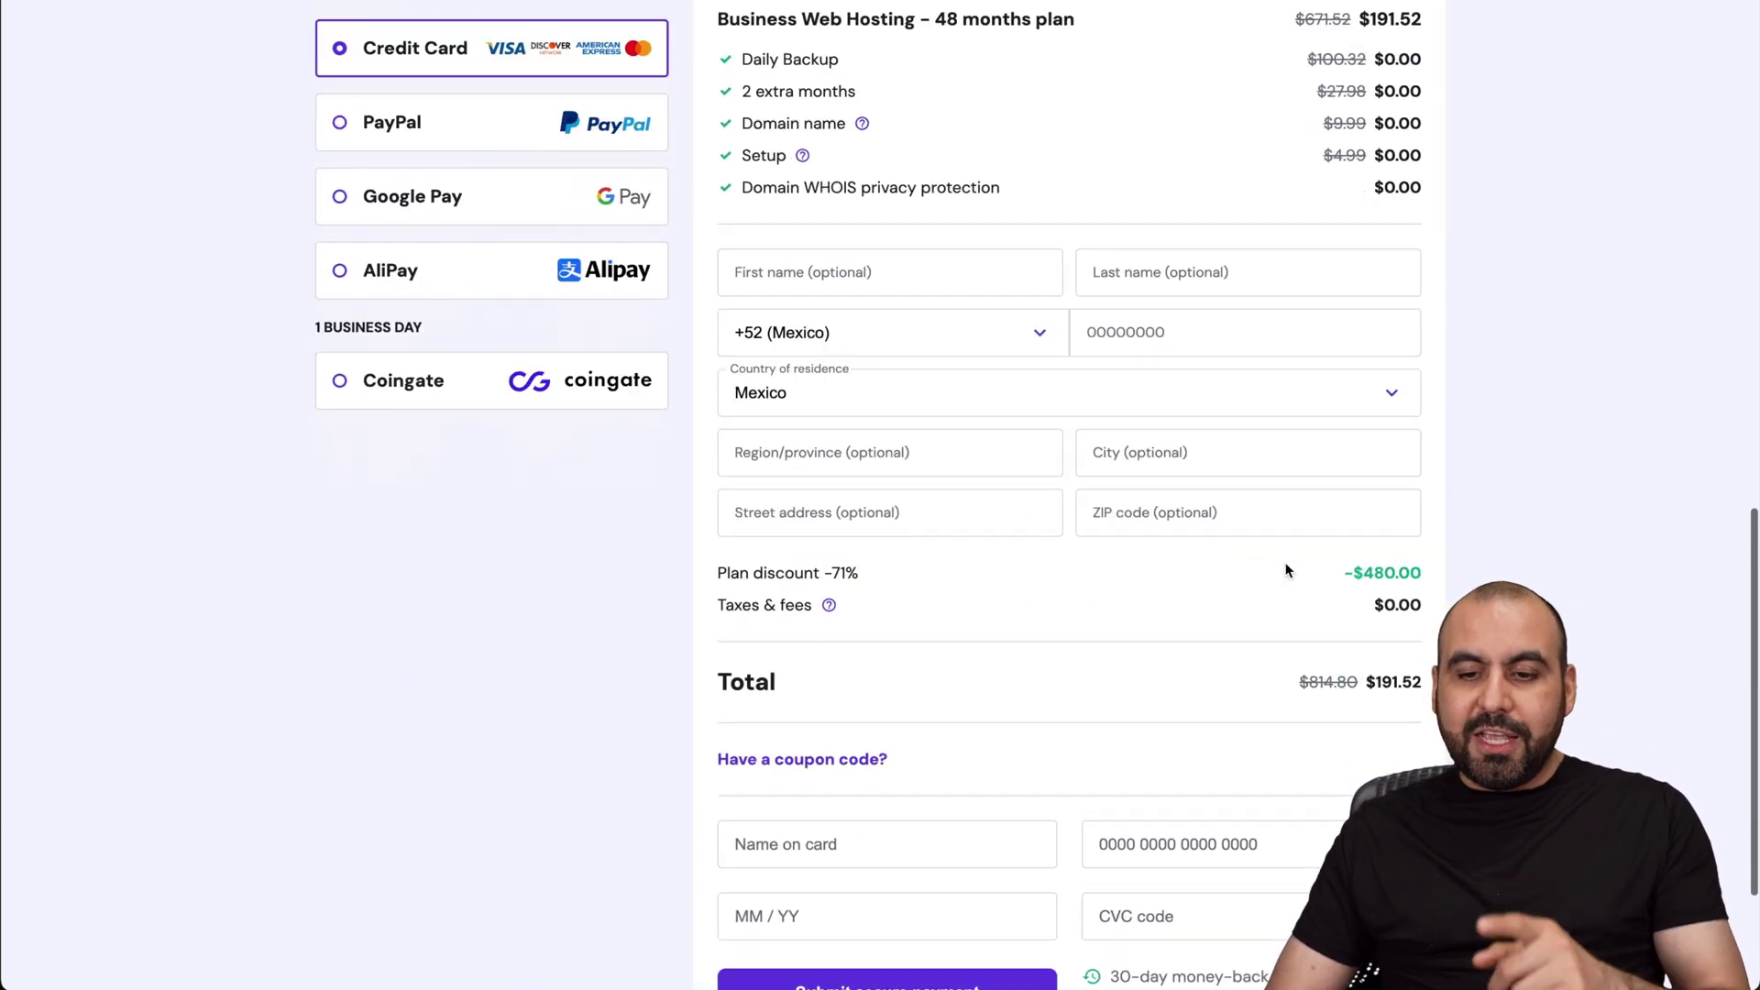
{"action": "left_click", "coordinate": [861, 521]}
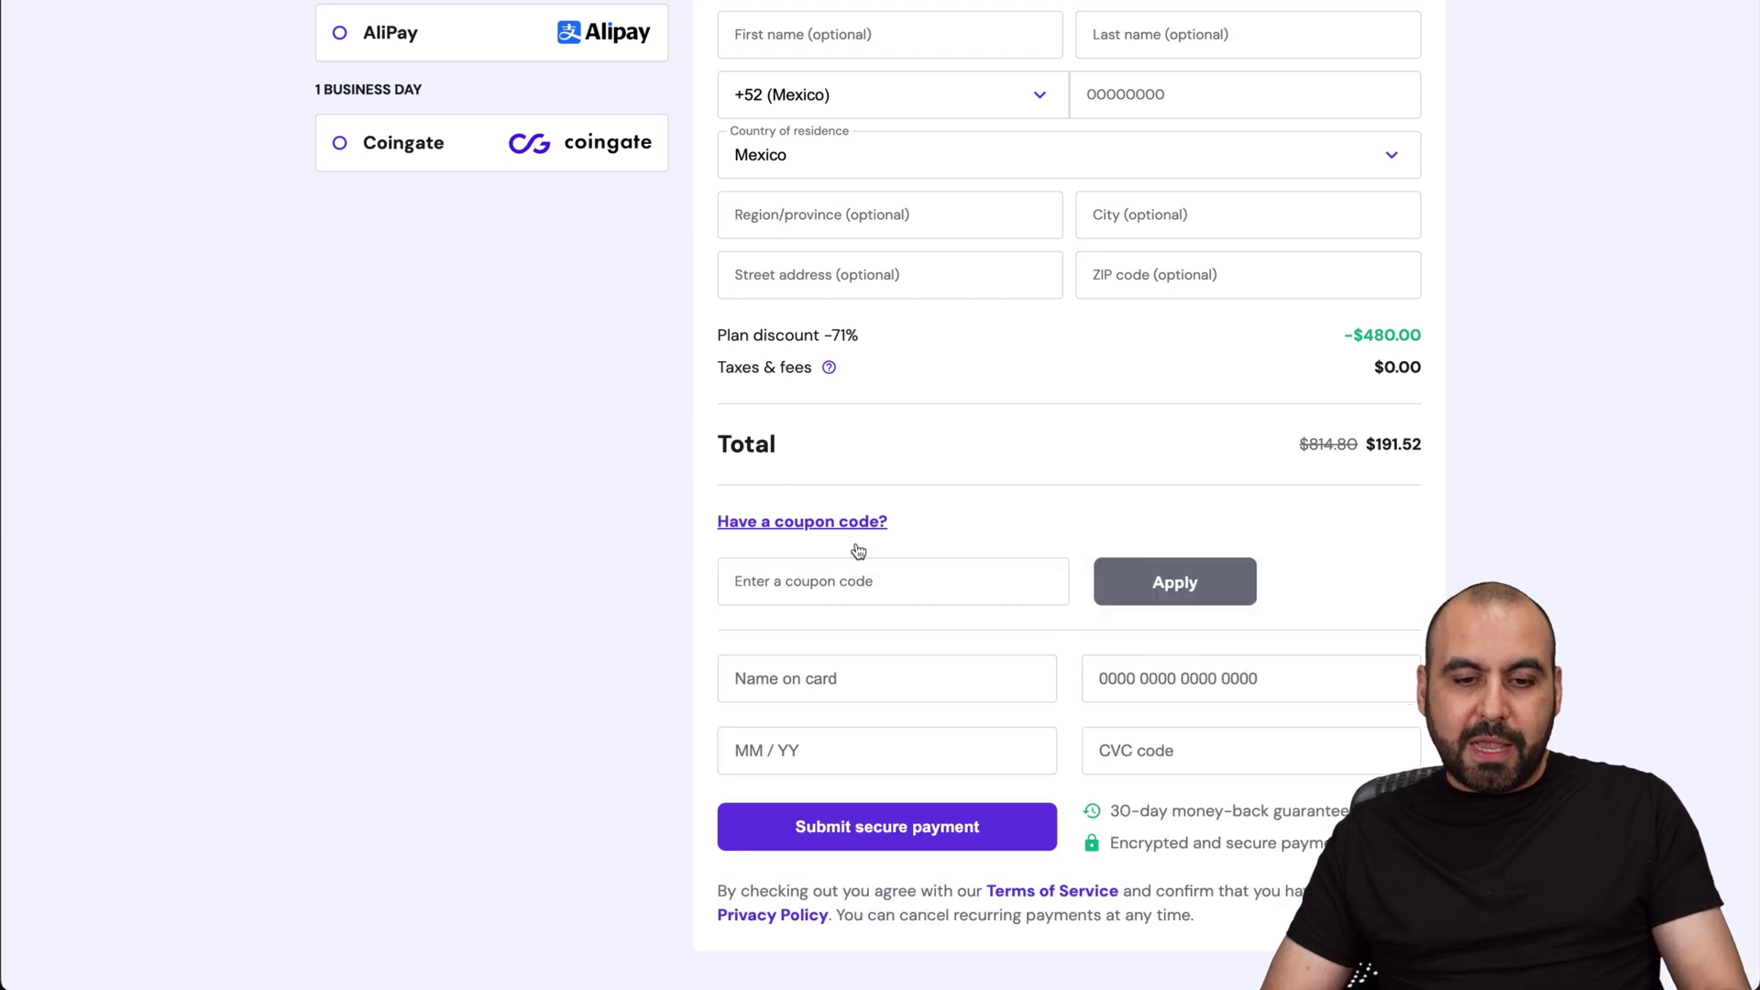
{"action": "left_click", "coordinate": [825, 587]}
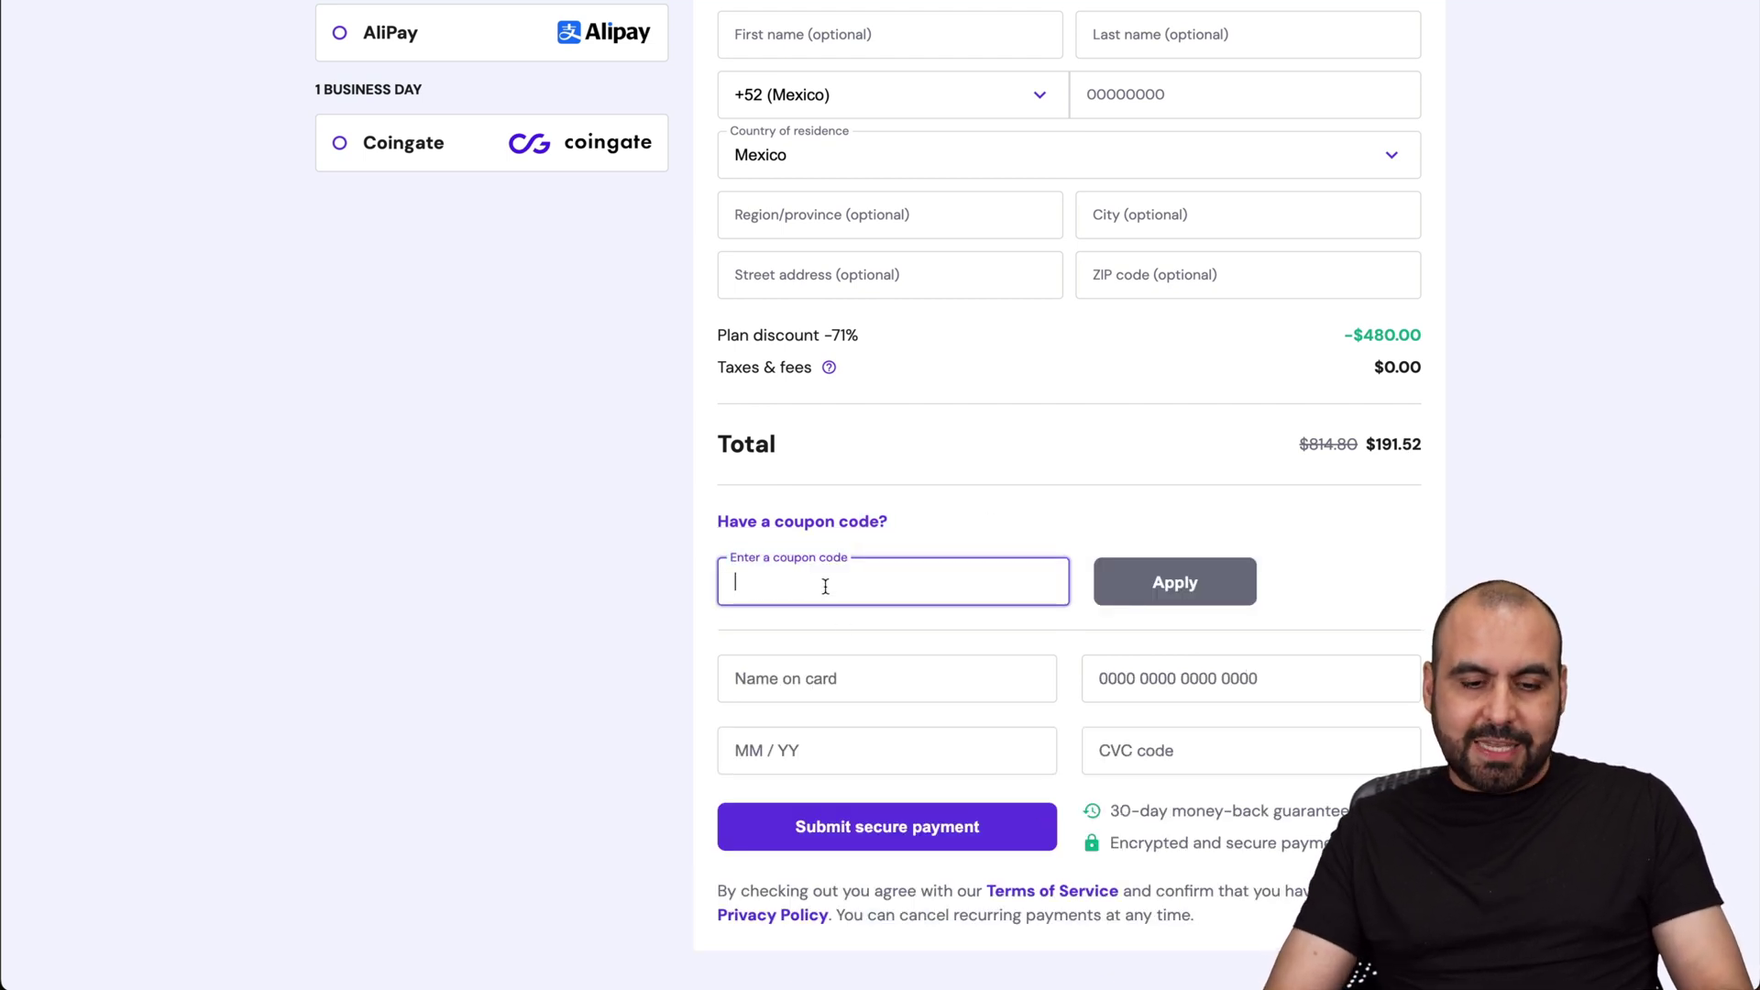
{"action": "type", "text": "SAASMASTER"}
{"action": "left_click", "coordinate": [1210, 582]}
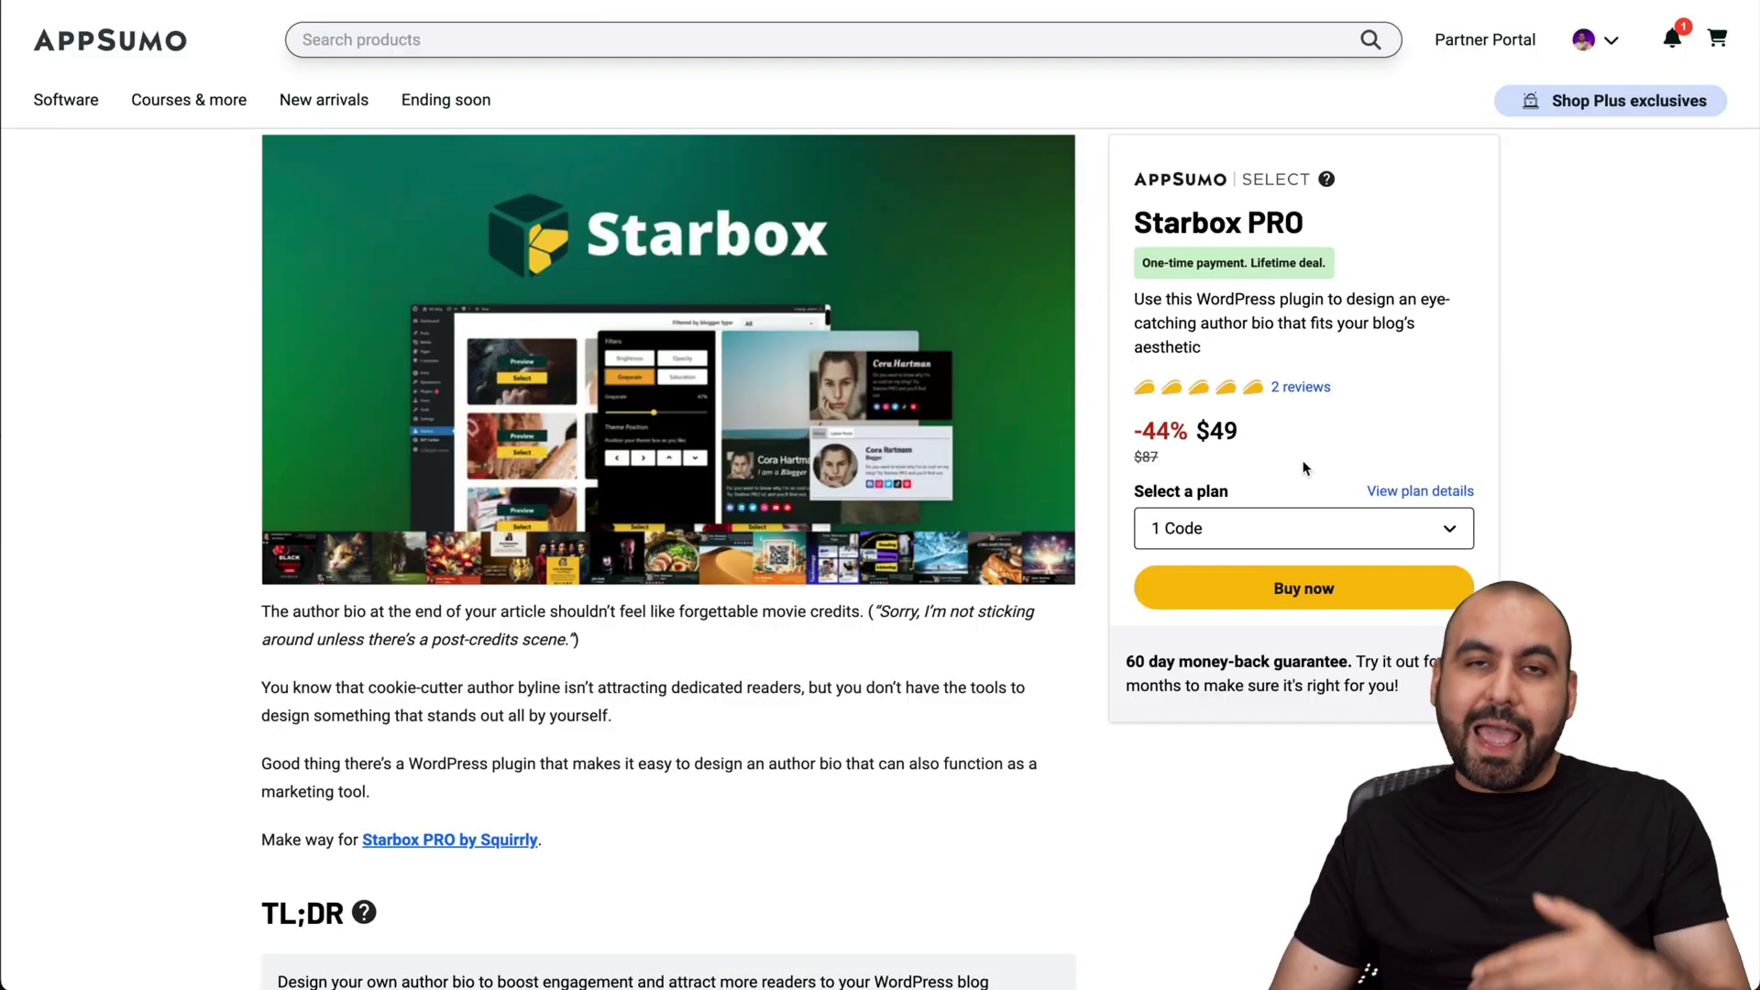
- Scroll to Plans & features and highlight the Single plan's 1 website limit
{"action": "scroll", "coordinate": [1303, 468], "scroll_direction": "down", "scroll_amount": 8}
{"action": "scroll", "coordinate": [1303, 468], "scroll_direction": "down", "scroll_amount": 20}
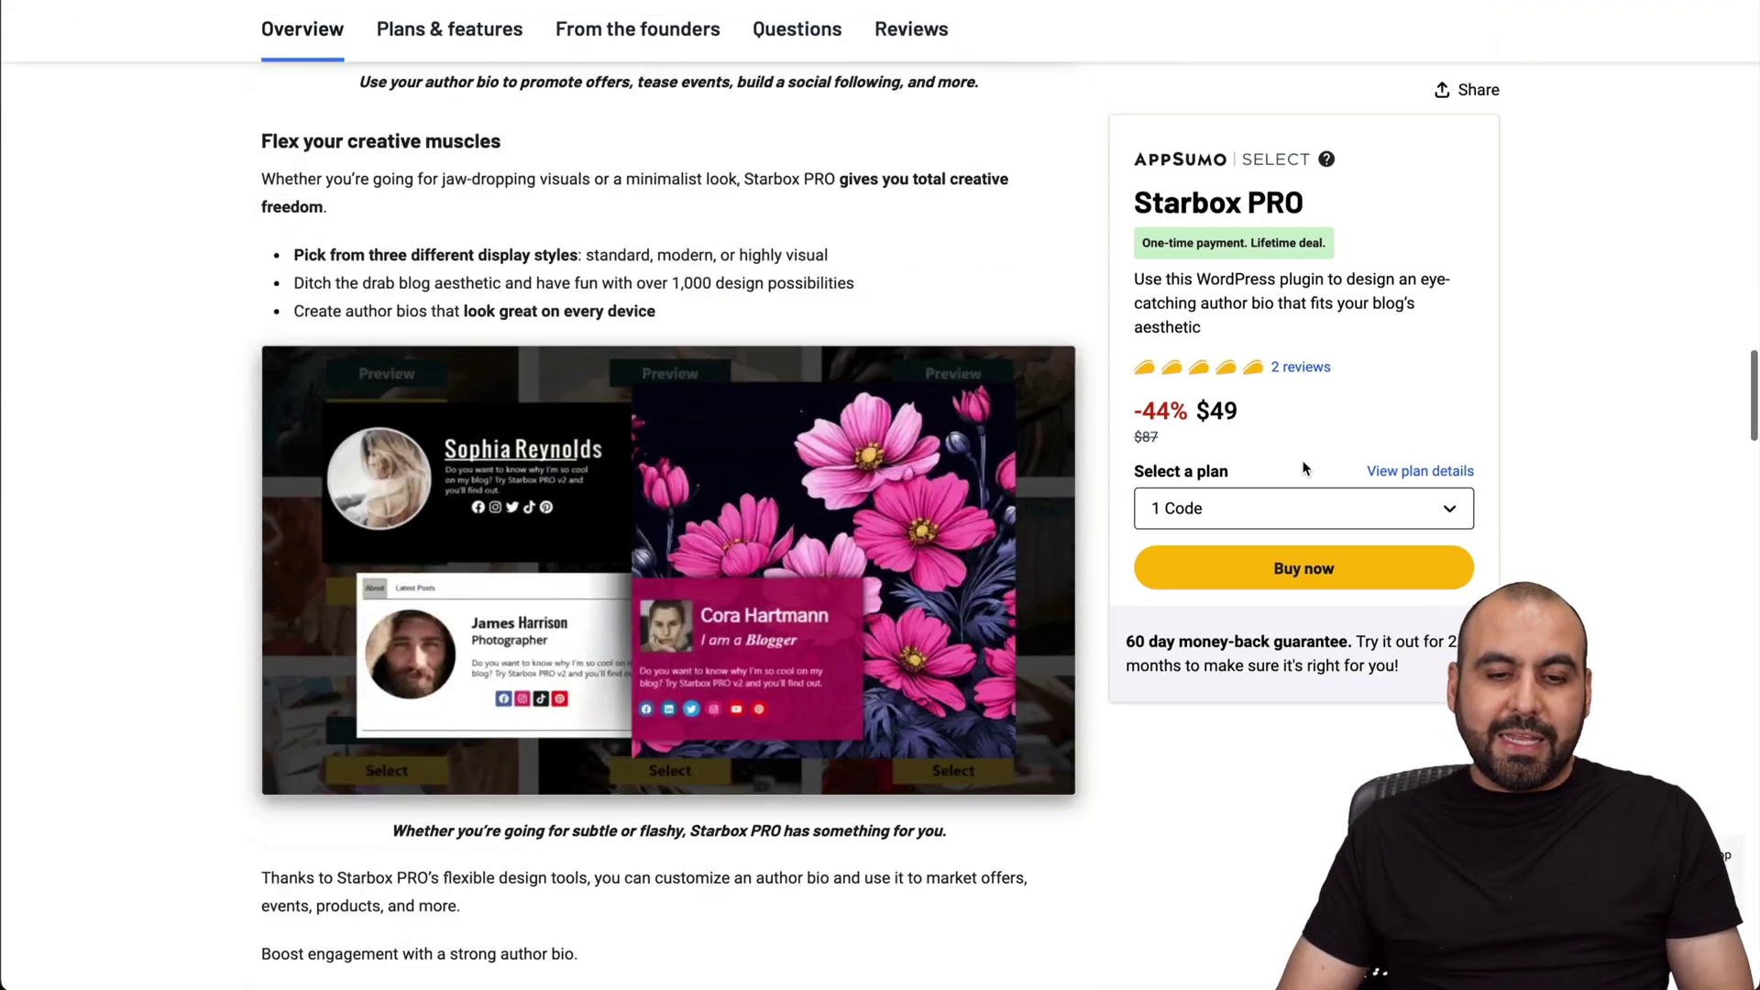
{"action": "scroll", "coordinate": [1305, 469], "scroll_direction": "down", "scroll_amount": 4}
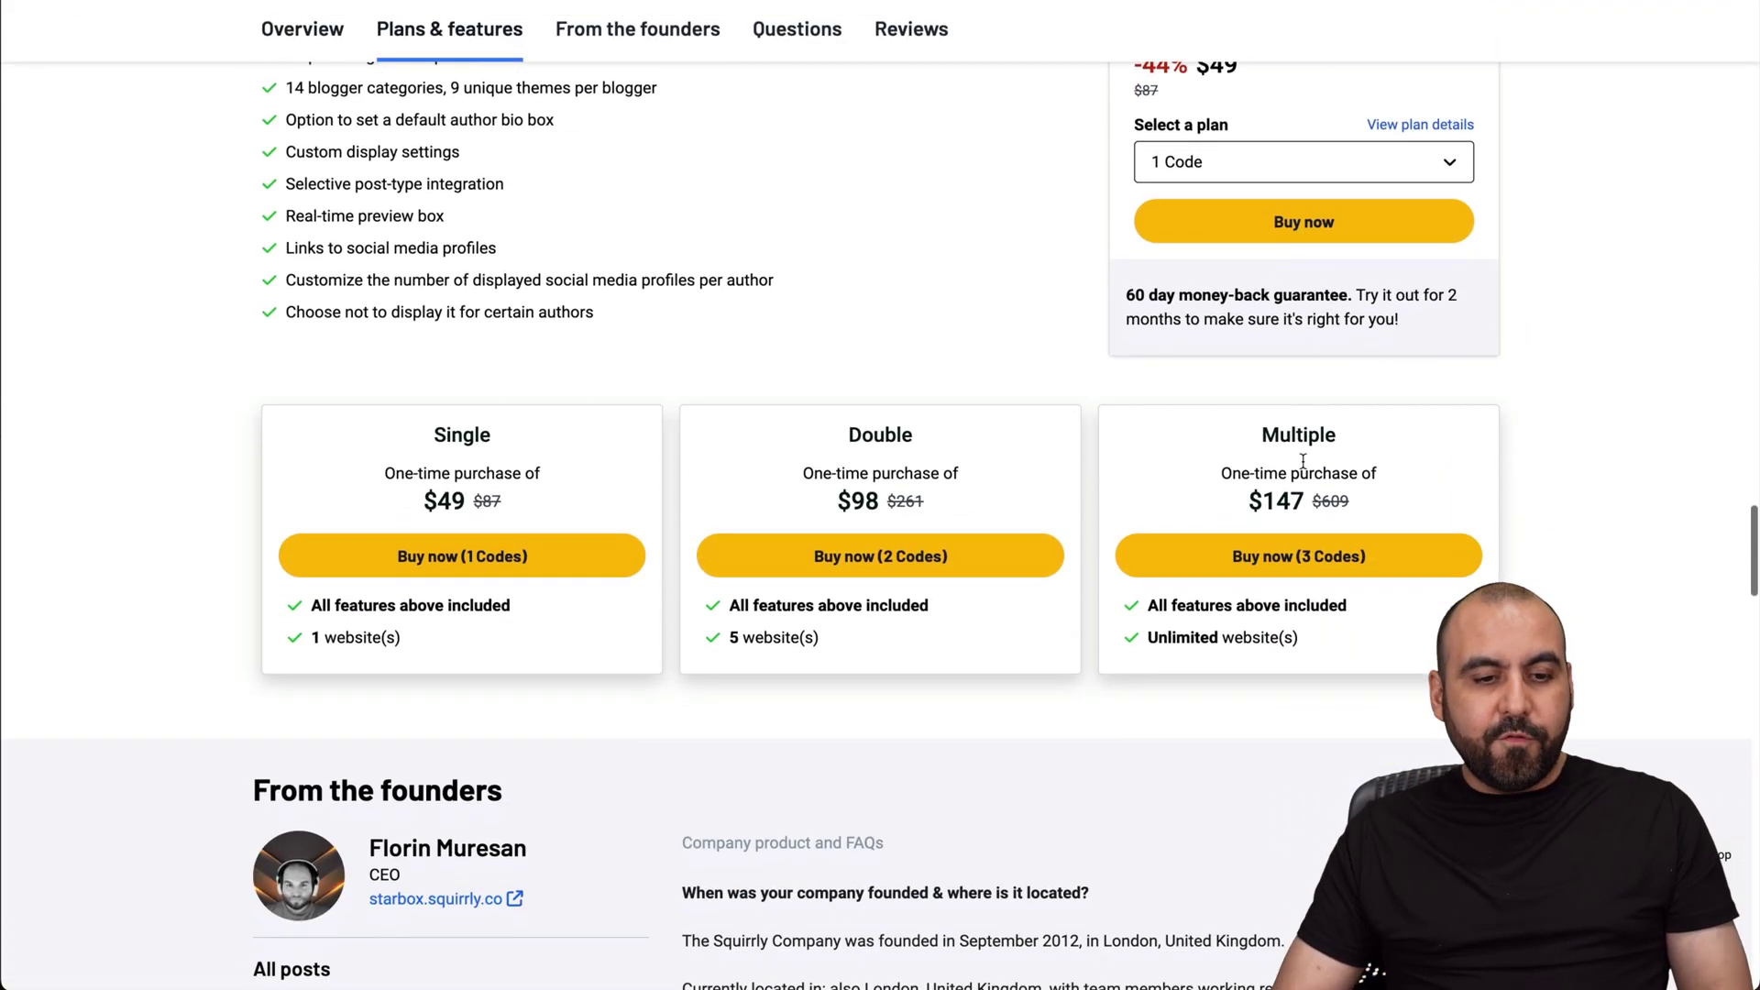
{"action": "left_click_drag", "start_coordinate": [311, 613], "coordinate": [435, 617]}
{"action": "left_click", "coordinate": [434, 618]}
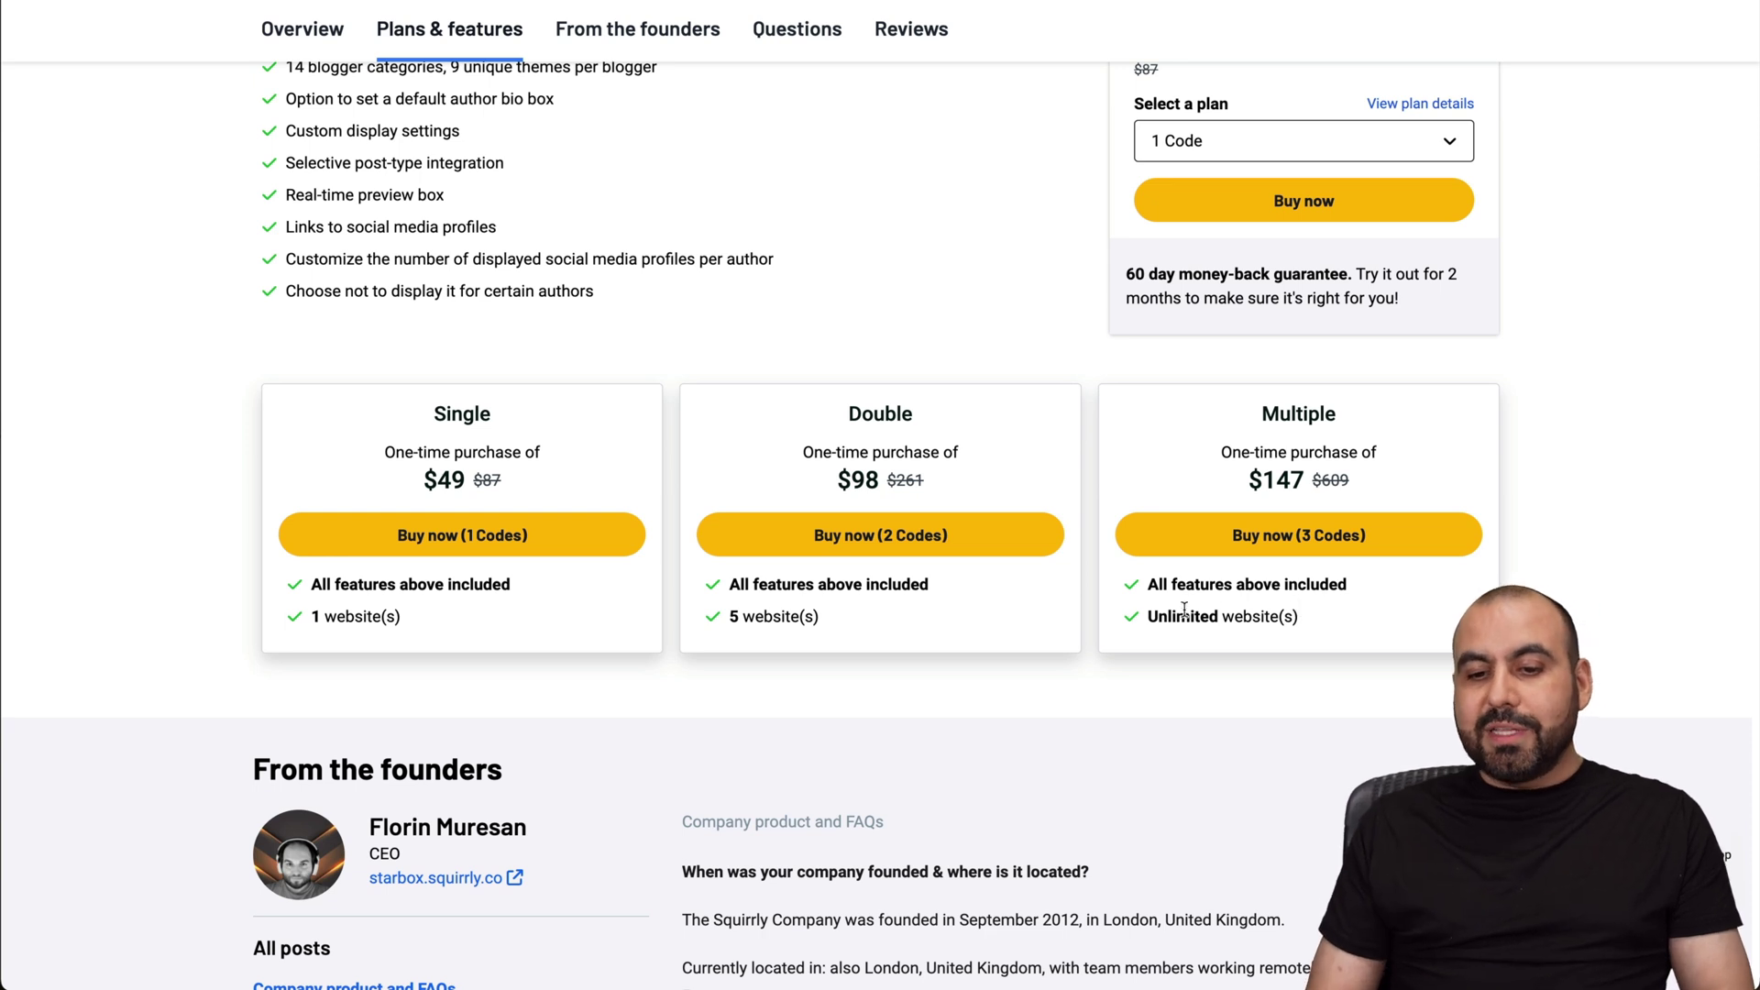
- Highlight the Multiple plan's unlimited websites and its $147 price
{"action": "left_click_drag", "start_coordinate": [1152, 621], "coordinate": [1290, 620]}
{"action": "left_click", "coordinate": [1291, 620]}
{"action": "left_click_drag", "start_coordinate": [1249, 478], "coordinate": [1312, 490]}
{"action": "left_click", "coordinate": [1313, 491]}
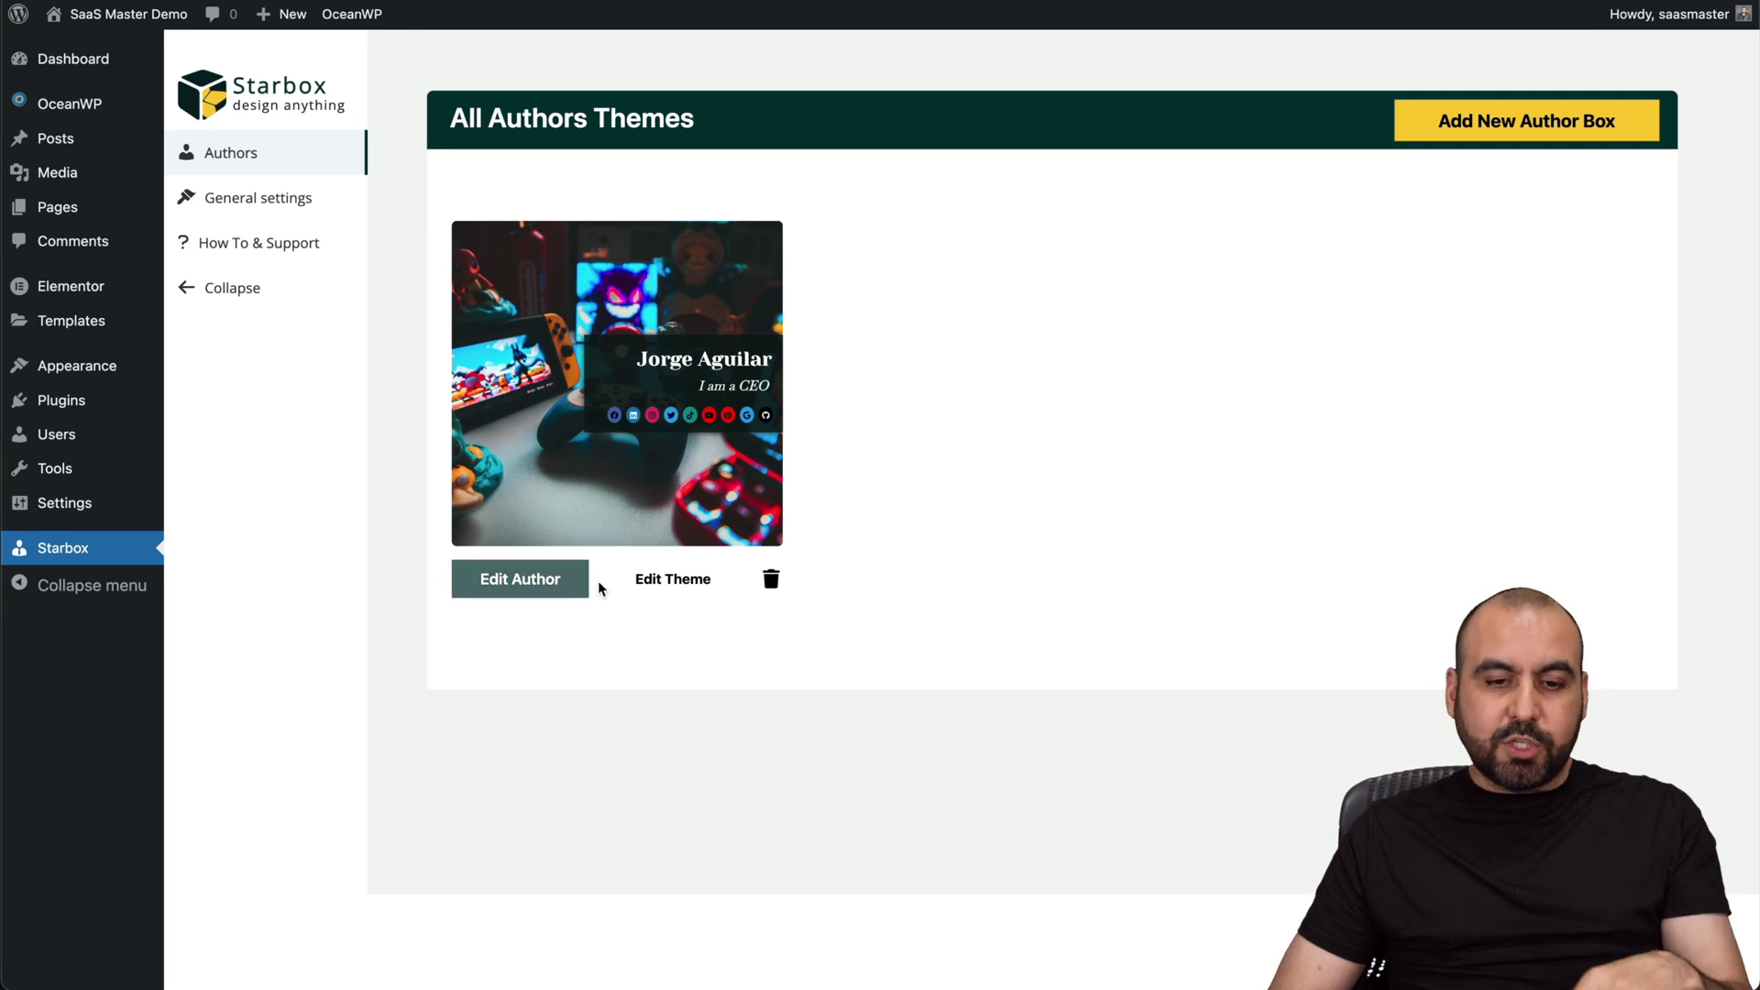
{"action": "left_click", "coordinate": [1518, 139]}
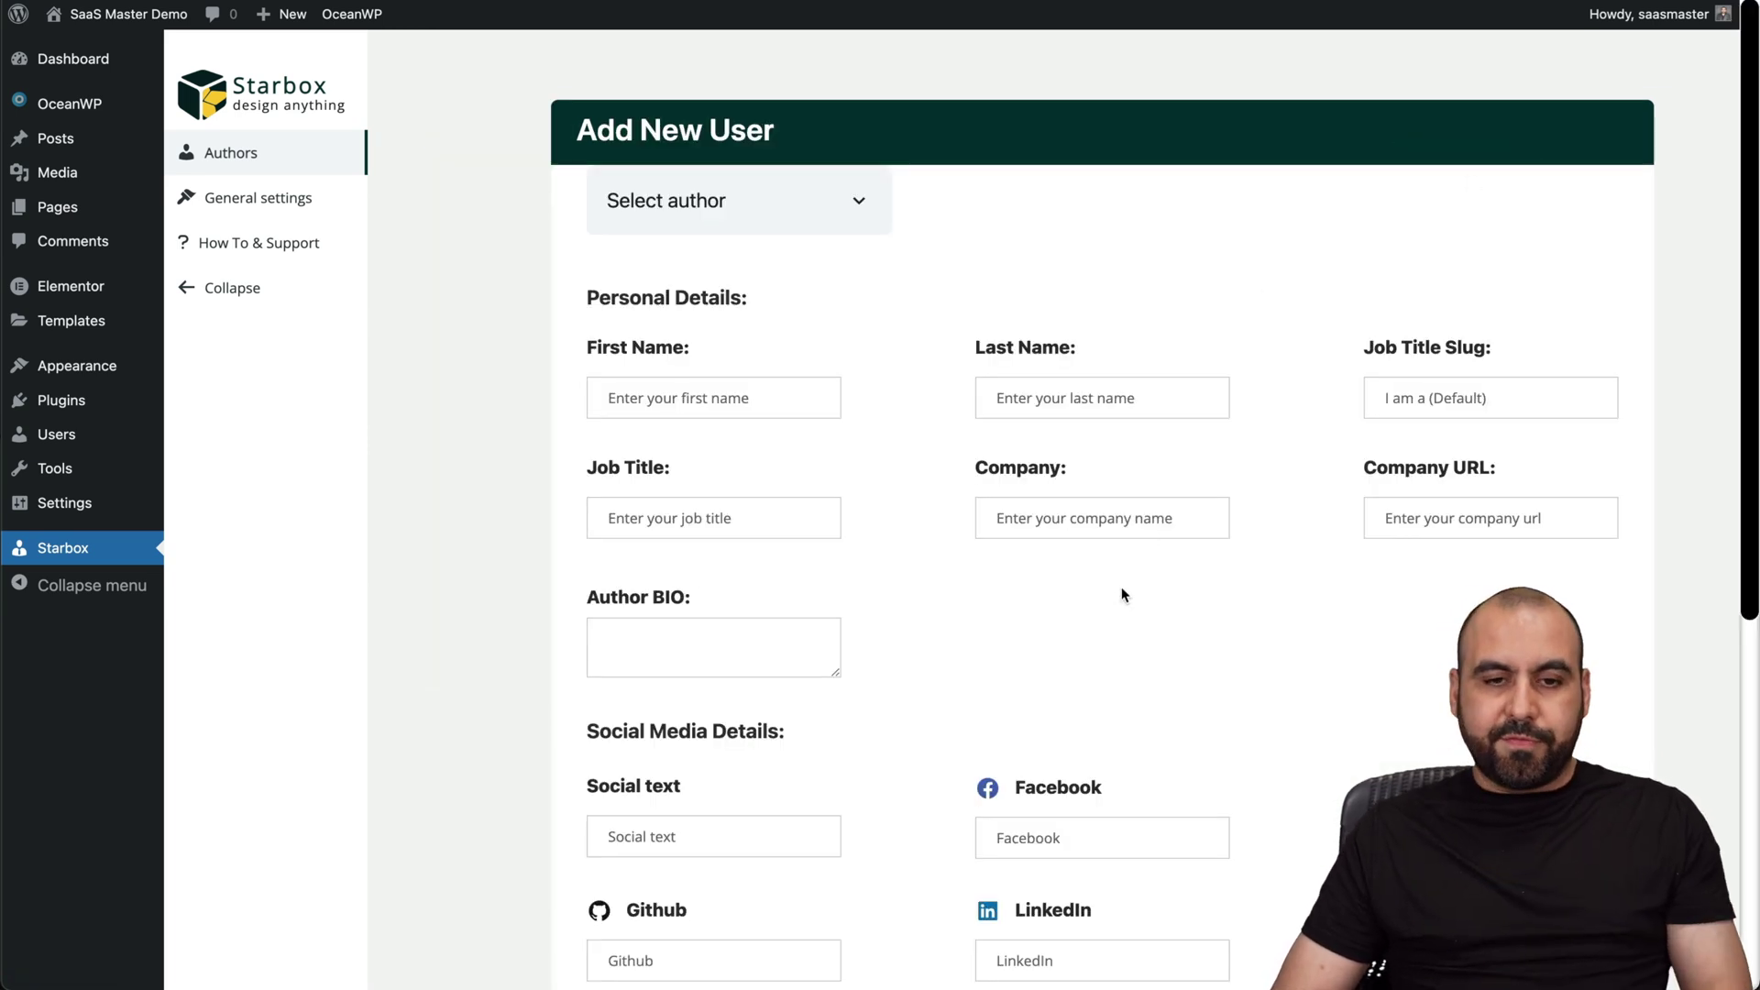
{"action": "left_click", "coordinate": [836, 209]}
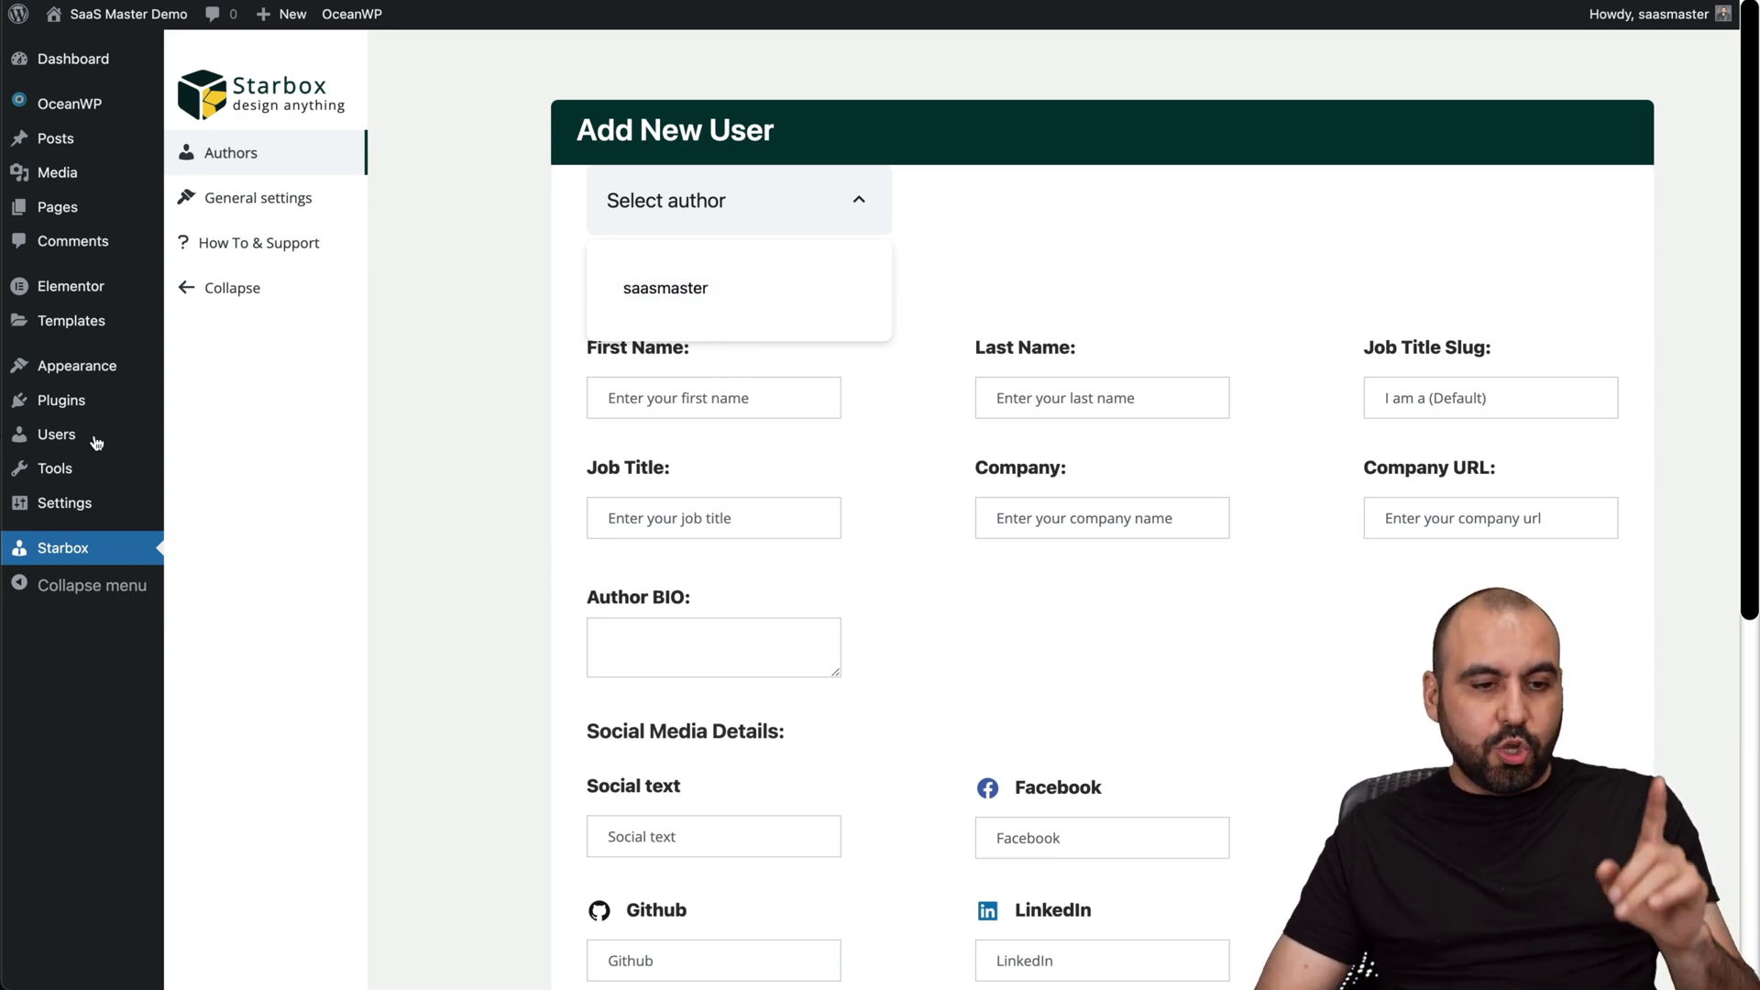
{"action": "mouse_move", "coordinate": [68, 440]}
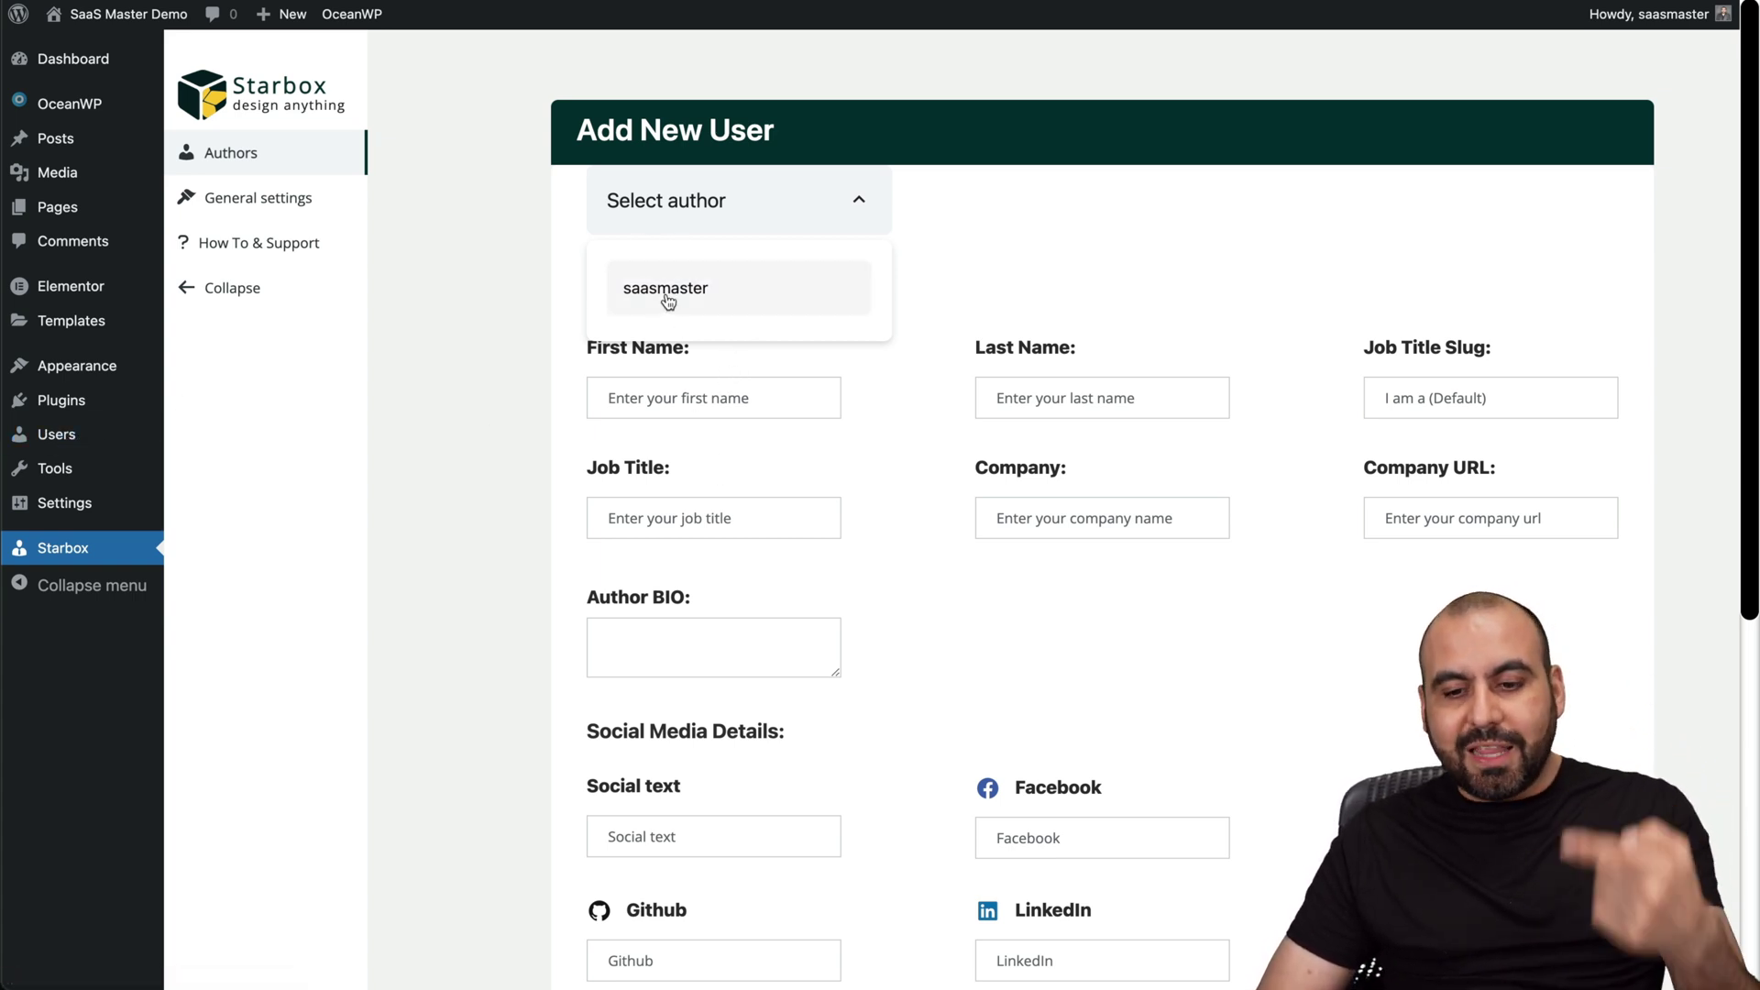
{"action": "left_click", "coordinate": [1110, 645]}
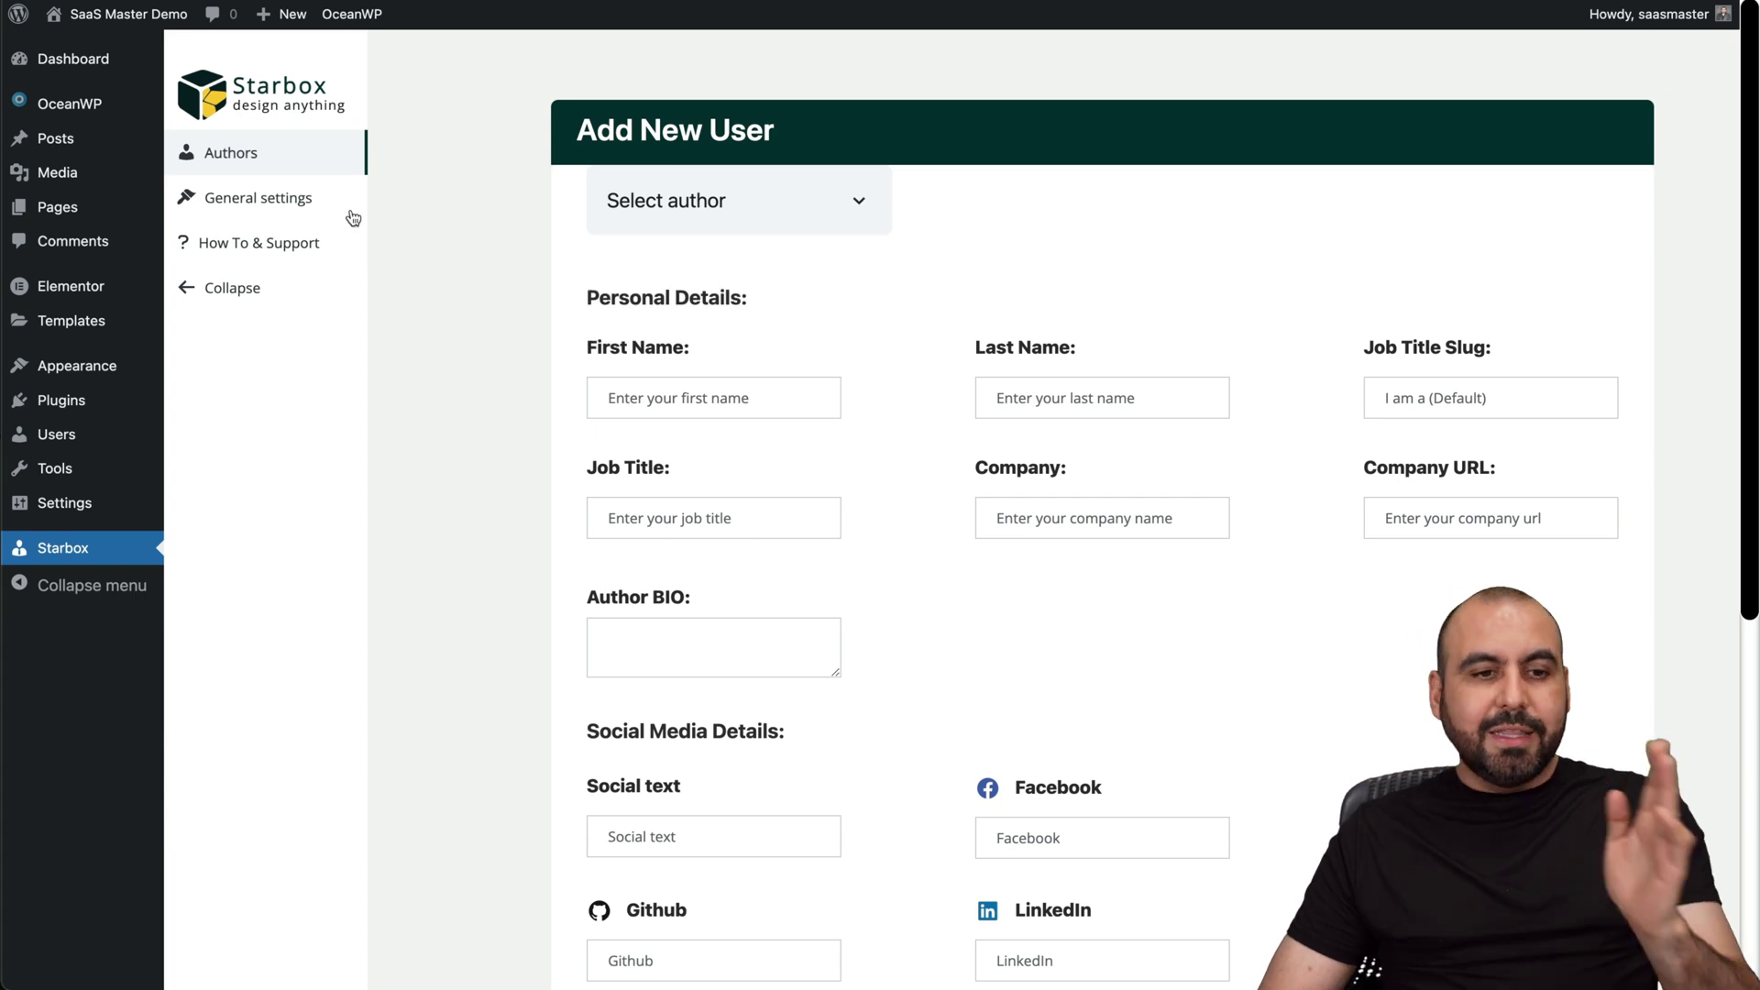
{"action": "left_click", "coordinate": [229, 154]}
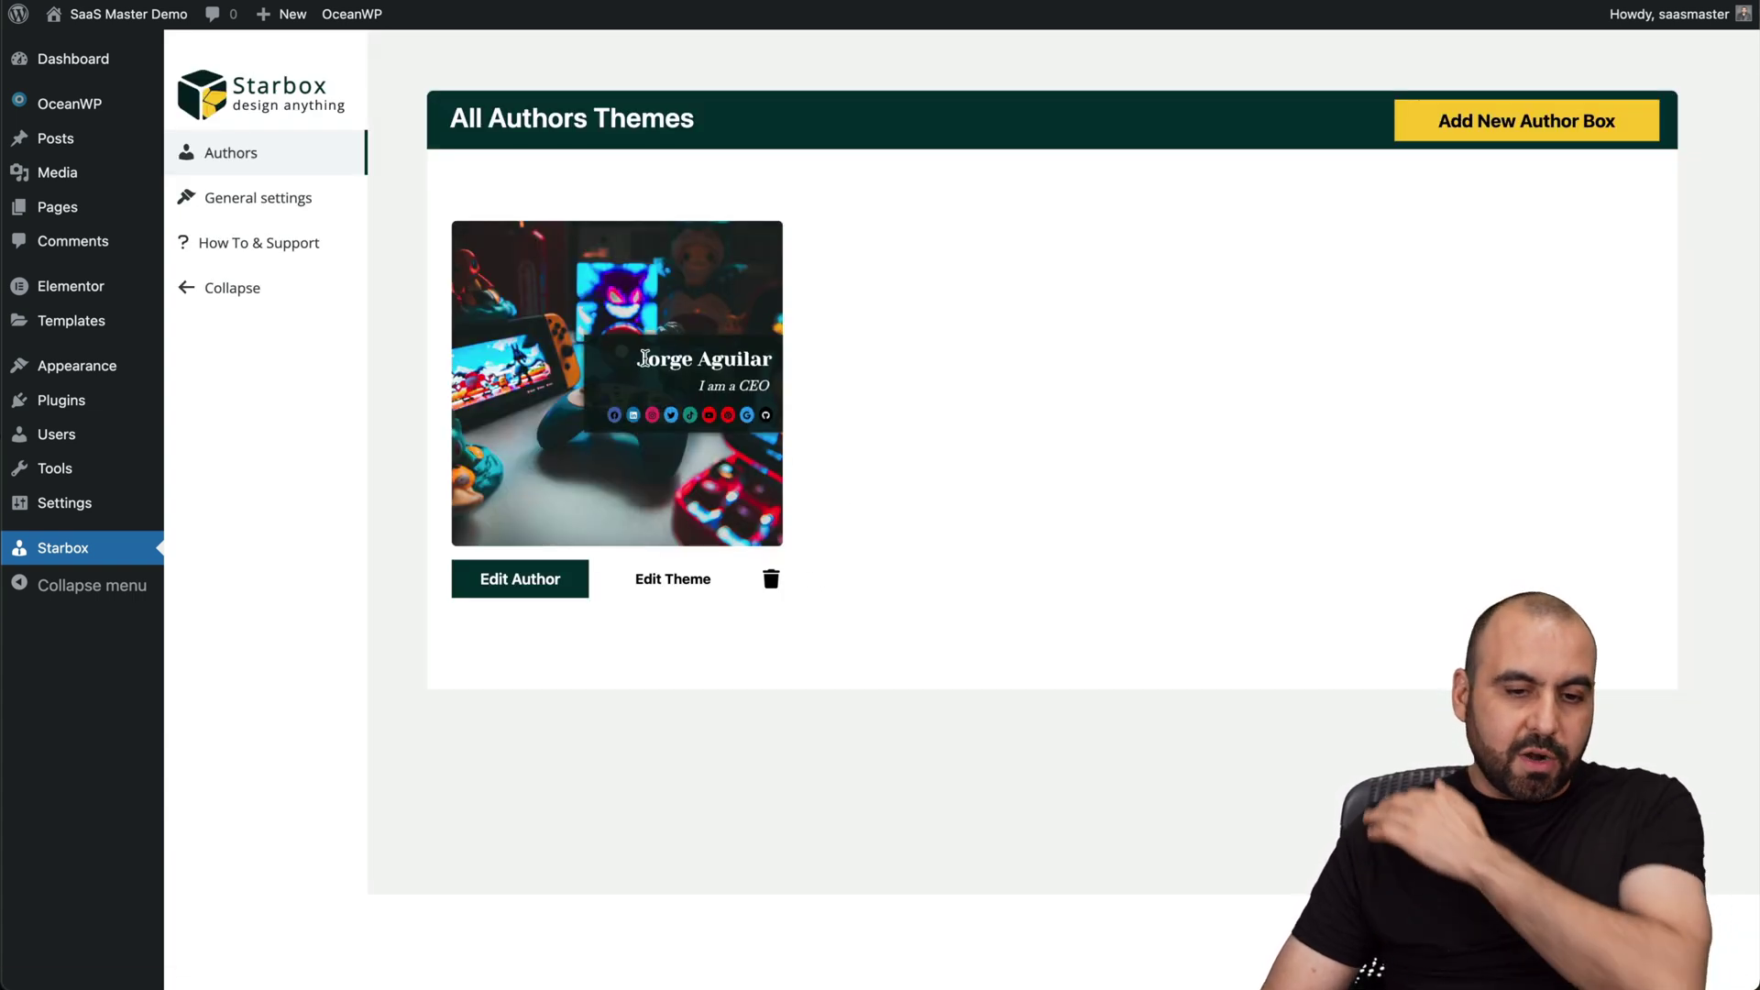
- Open the existing author's Edit User profile and click into the Facebook link field
{"action": "left_click", "coordinate": [520, 577]}
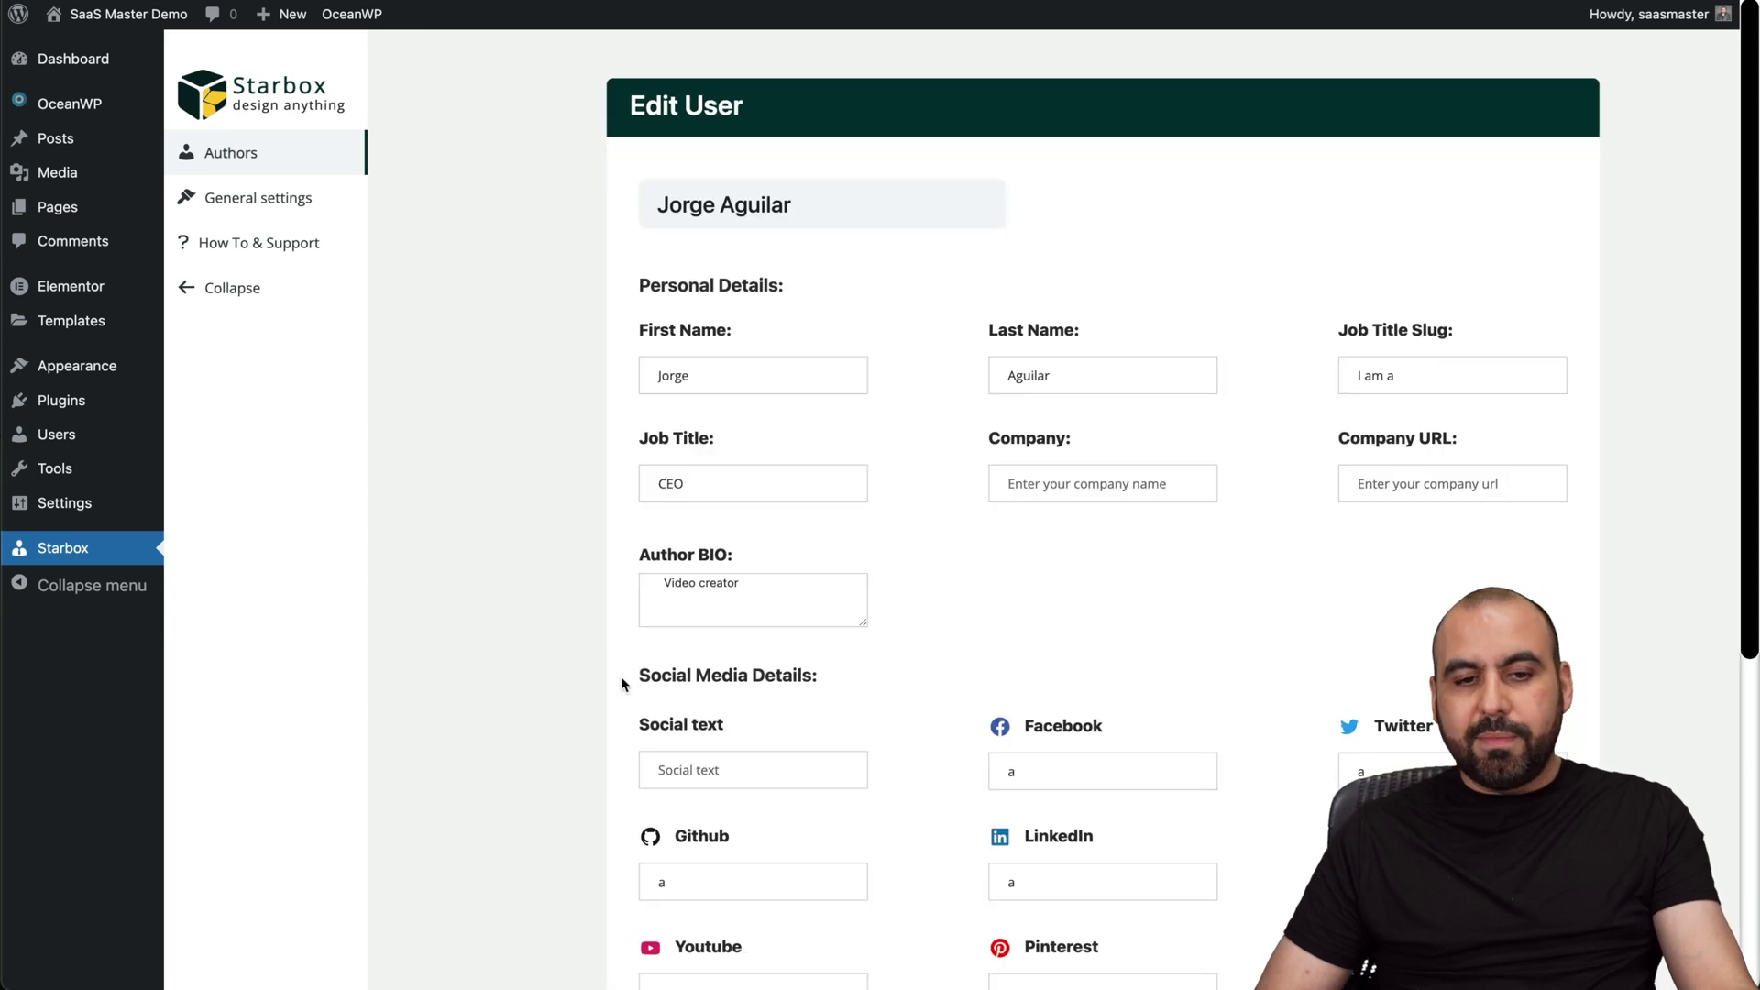
{"action": "scroll", "coordinate": [616, 689], "scroll_direction": "down", "scroll_amount": 1}
{"action": "scroll", "coordinate": [616, 690], "scroll_direction": "down", "scroll_amount": 1}
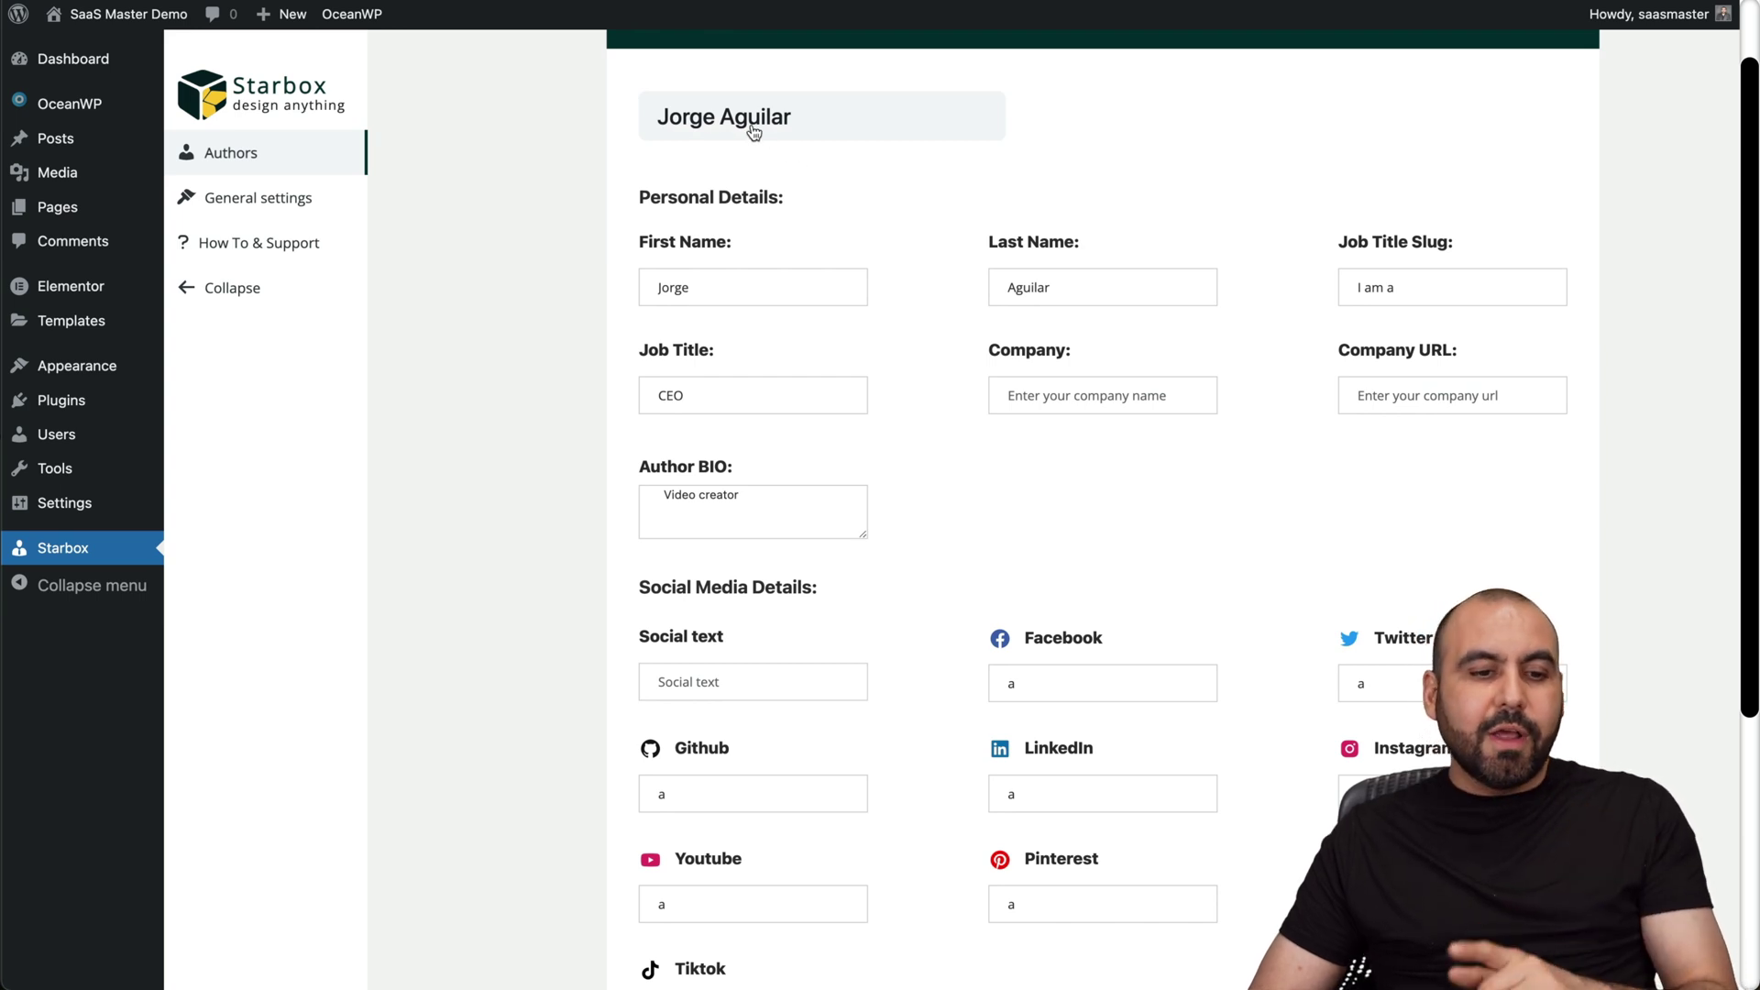
{"action": "mouse_move", "coordinate": [141, 437]}
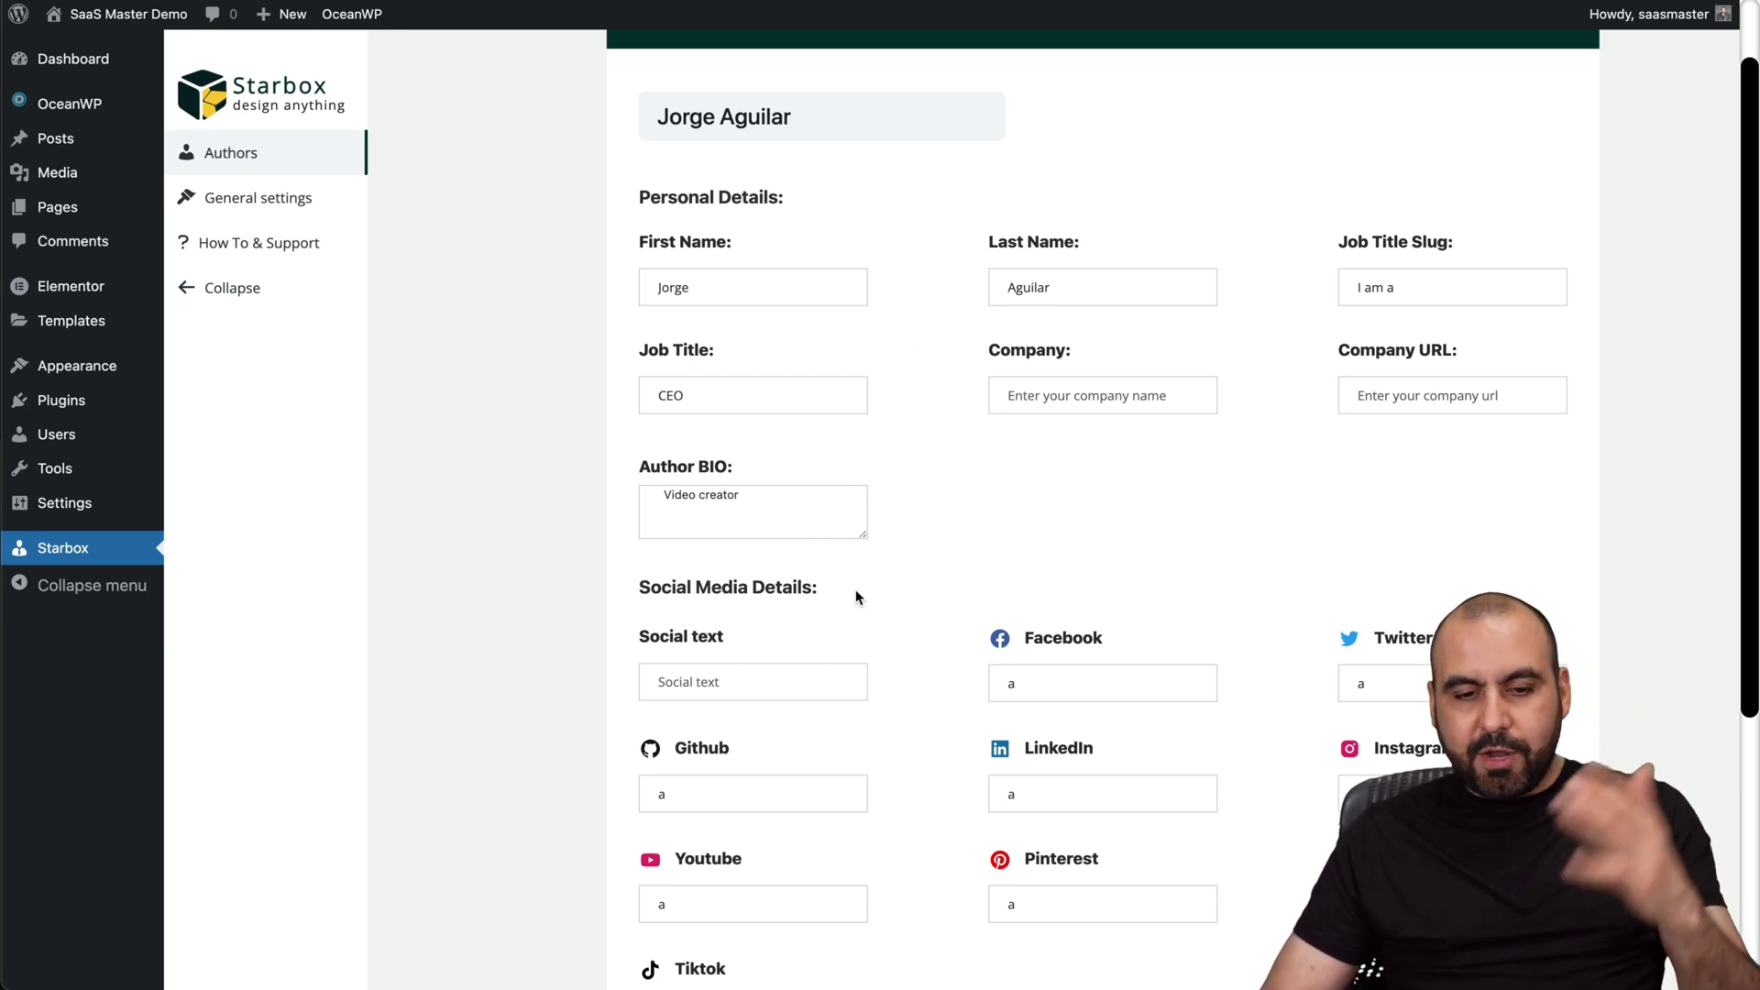
{"action": "scroll", "coordinate": [856, 596], "scroll_direction": "down", "scroll_amount": 4}
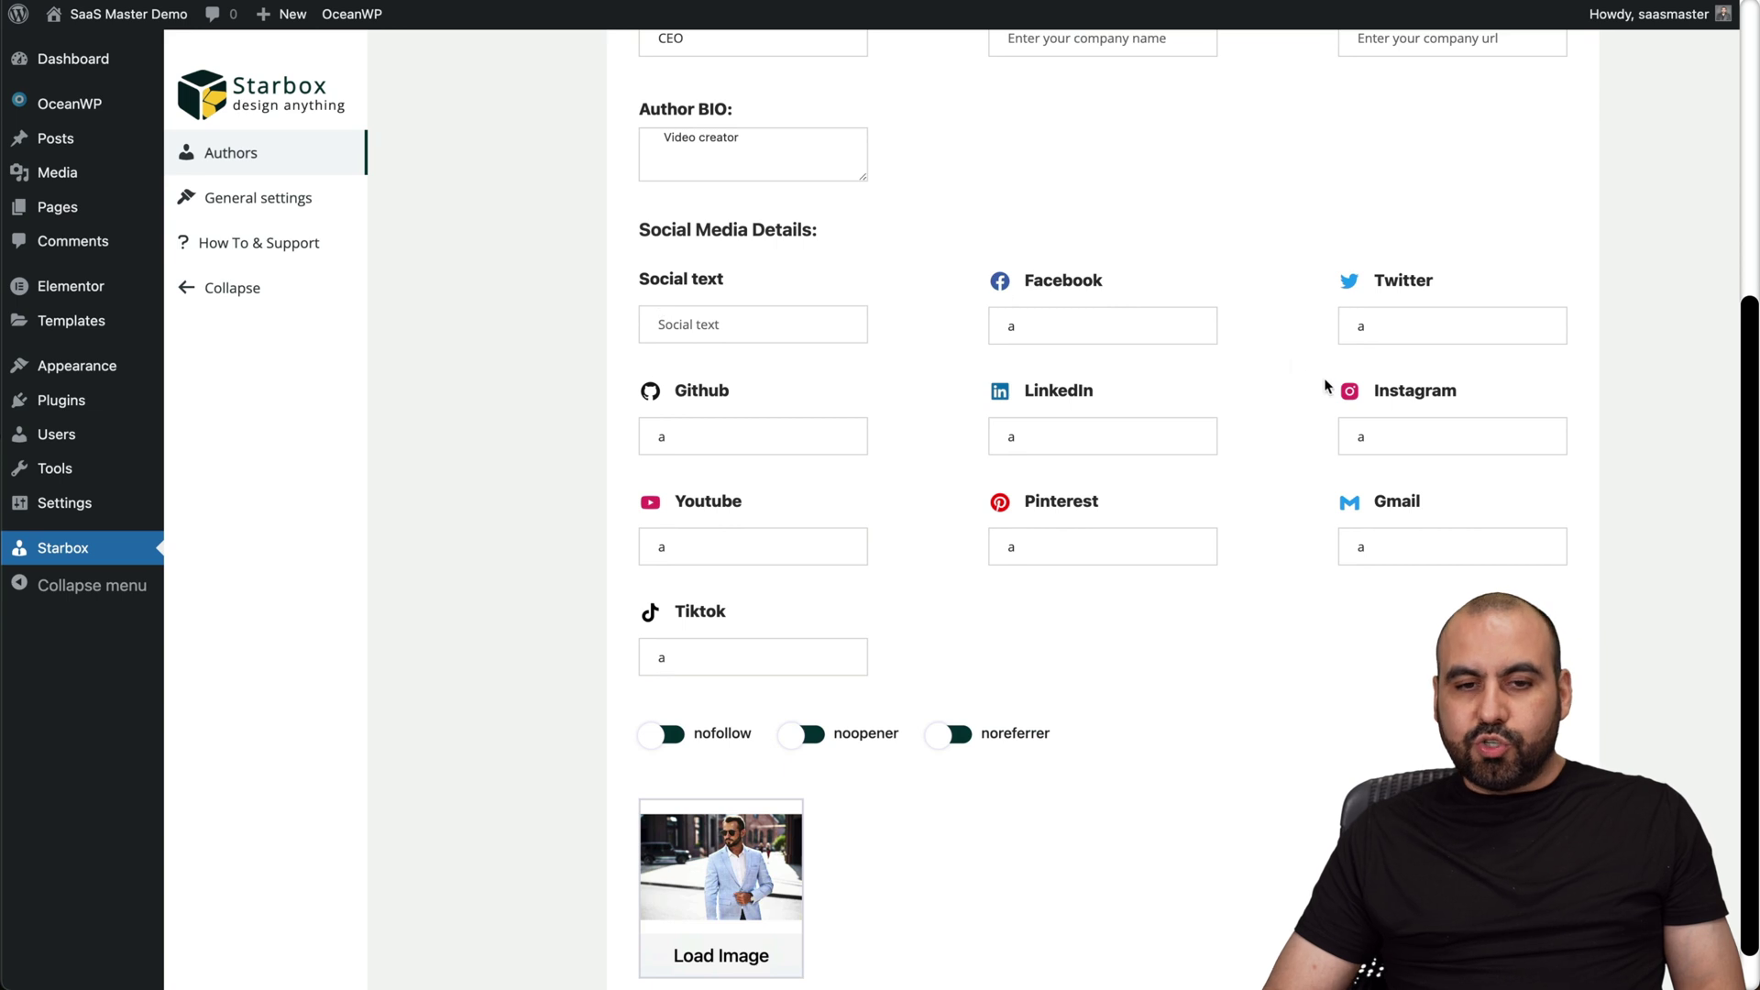
{"action": "left_click", "coordinate": [1102, 321]}
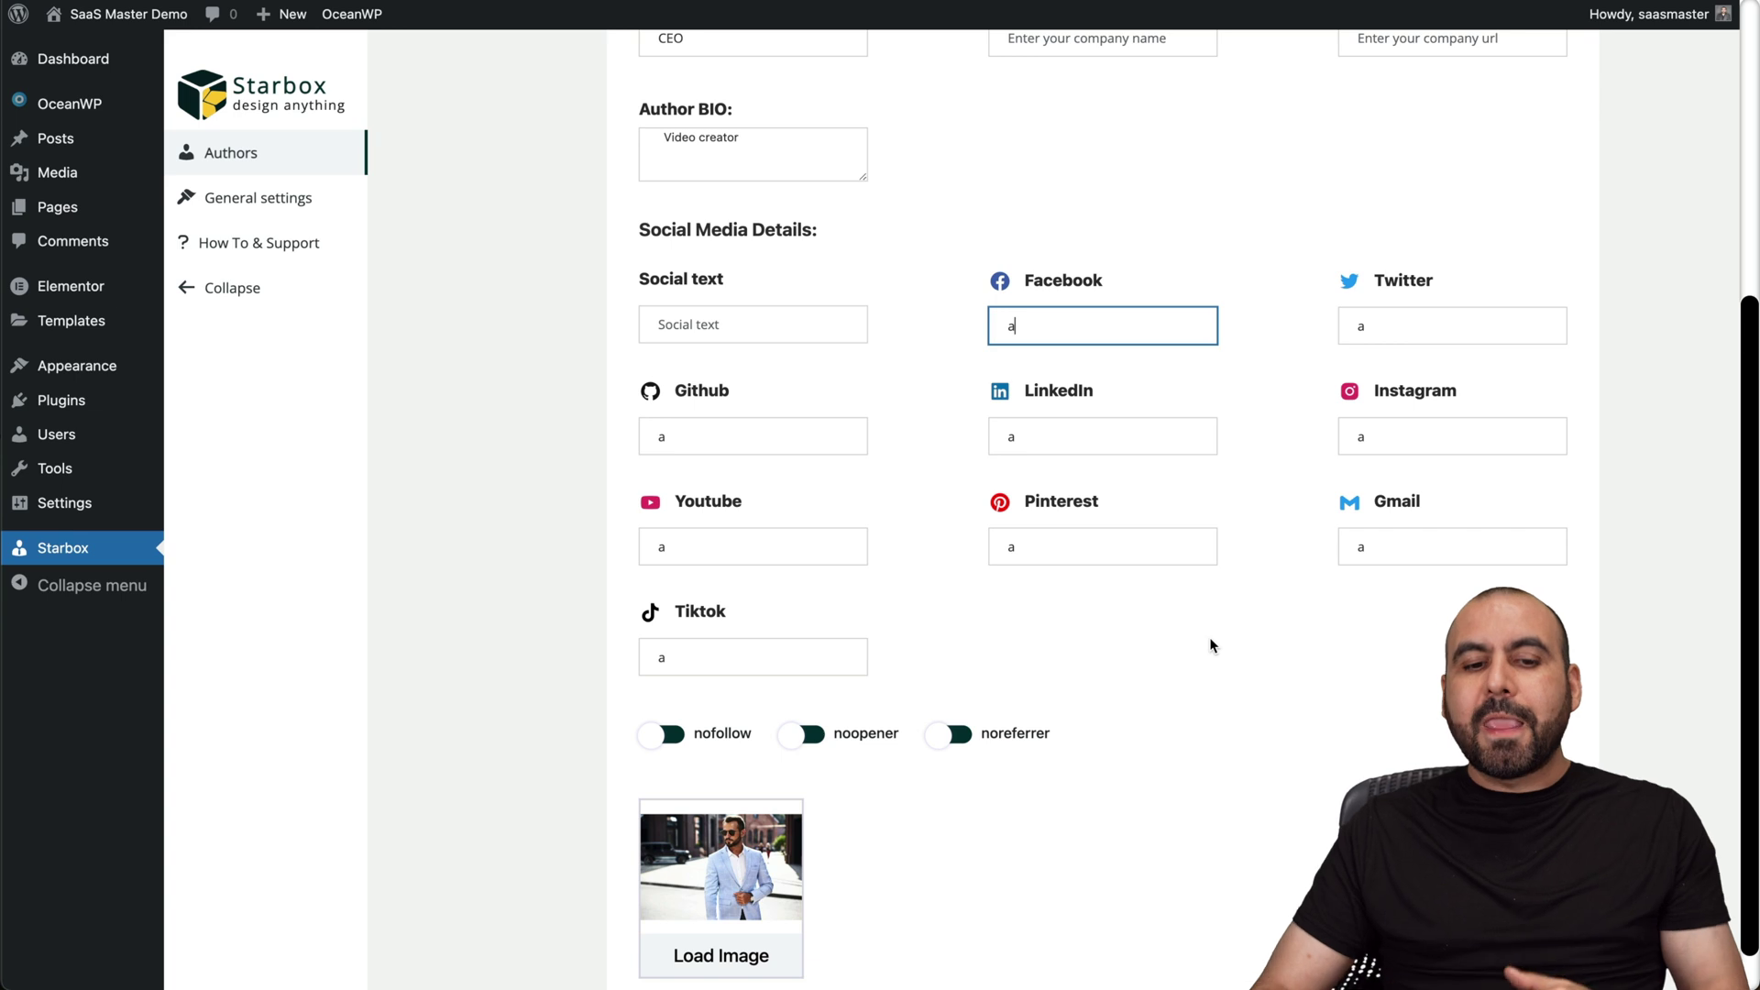
- Scroll the profile form, then return to Starbox's Authors overview
{"action": "scroll", "coordinate": [1210, 646], "scroll_direction": "down", "scroll_amount": 1}
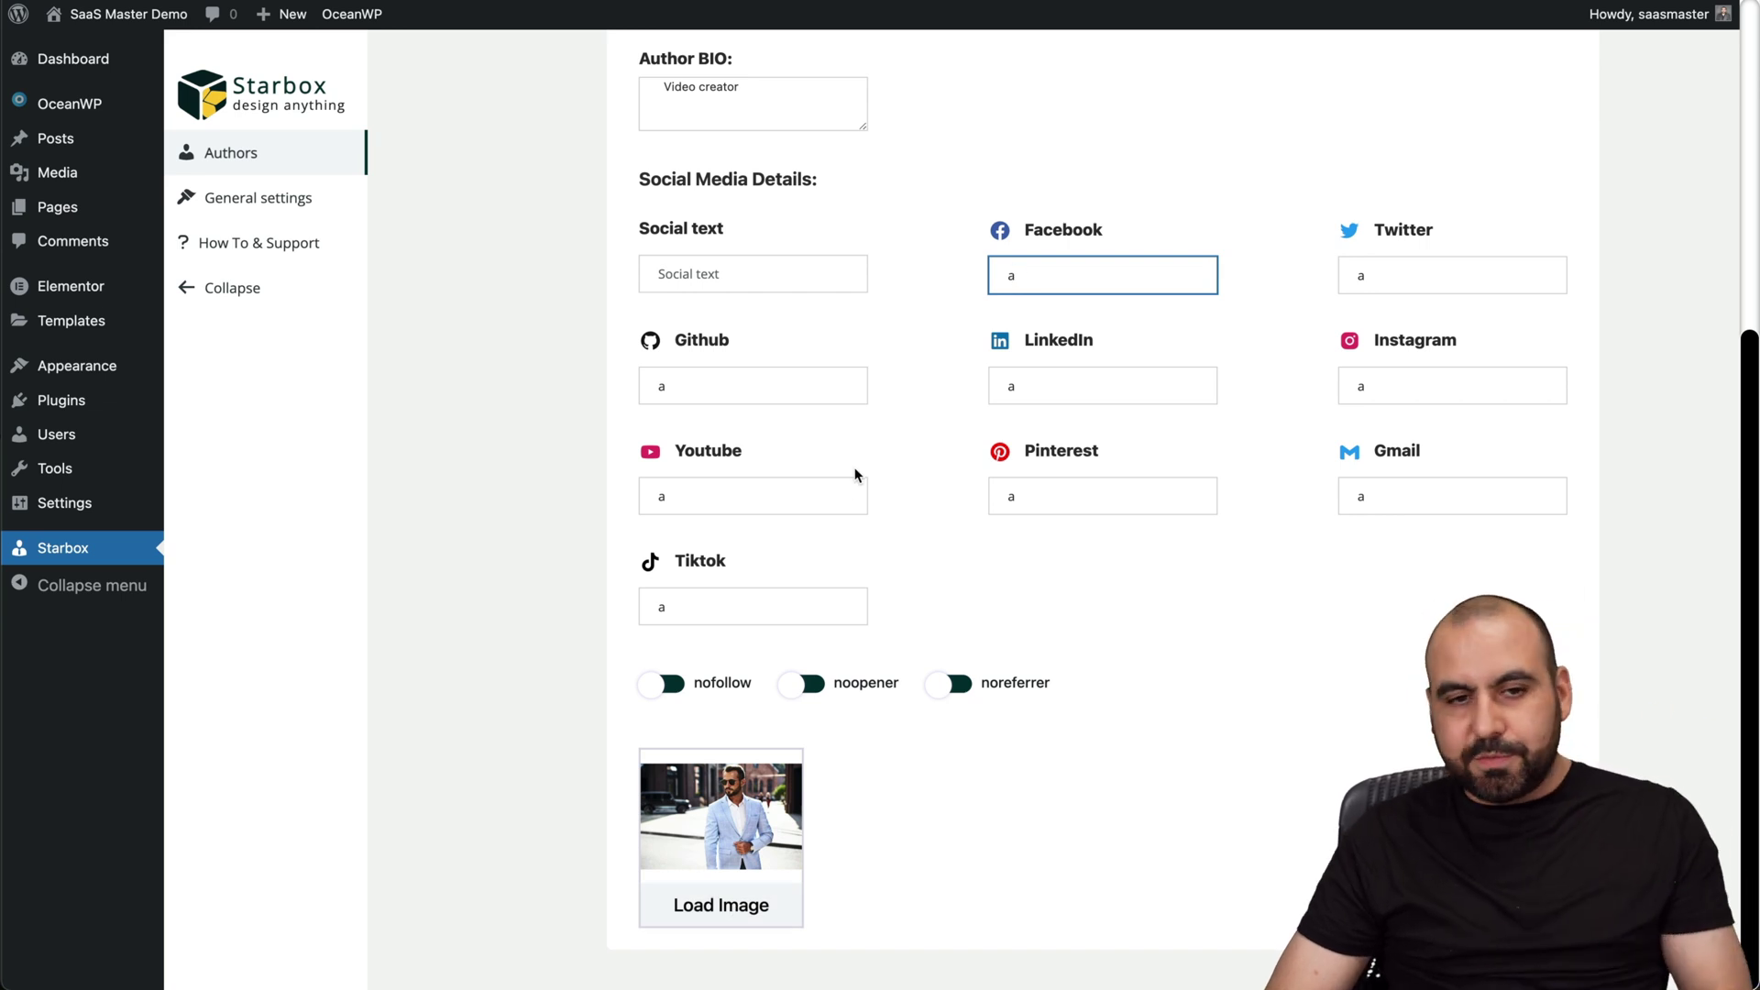
{"action": "scroll", "coordinate": [856, 473], "scroll_direction": "up", "scroll_amount": 5}
{"action": "left_click", "coordinate": [219, 152]}
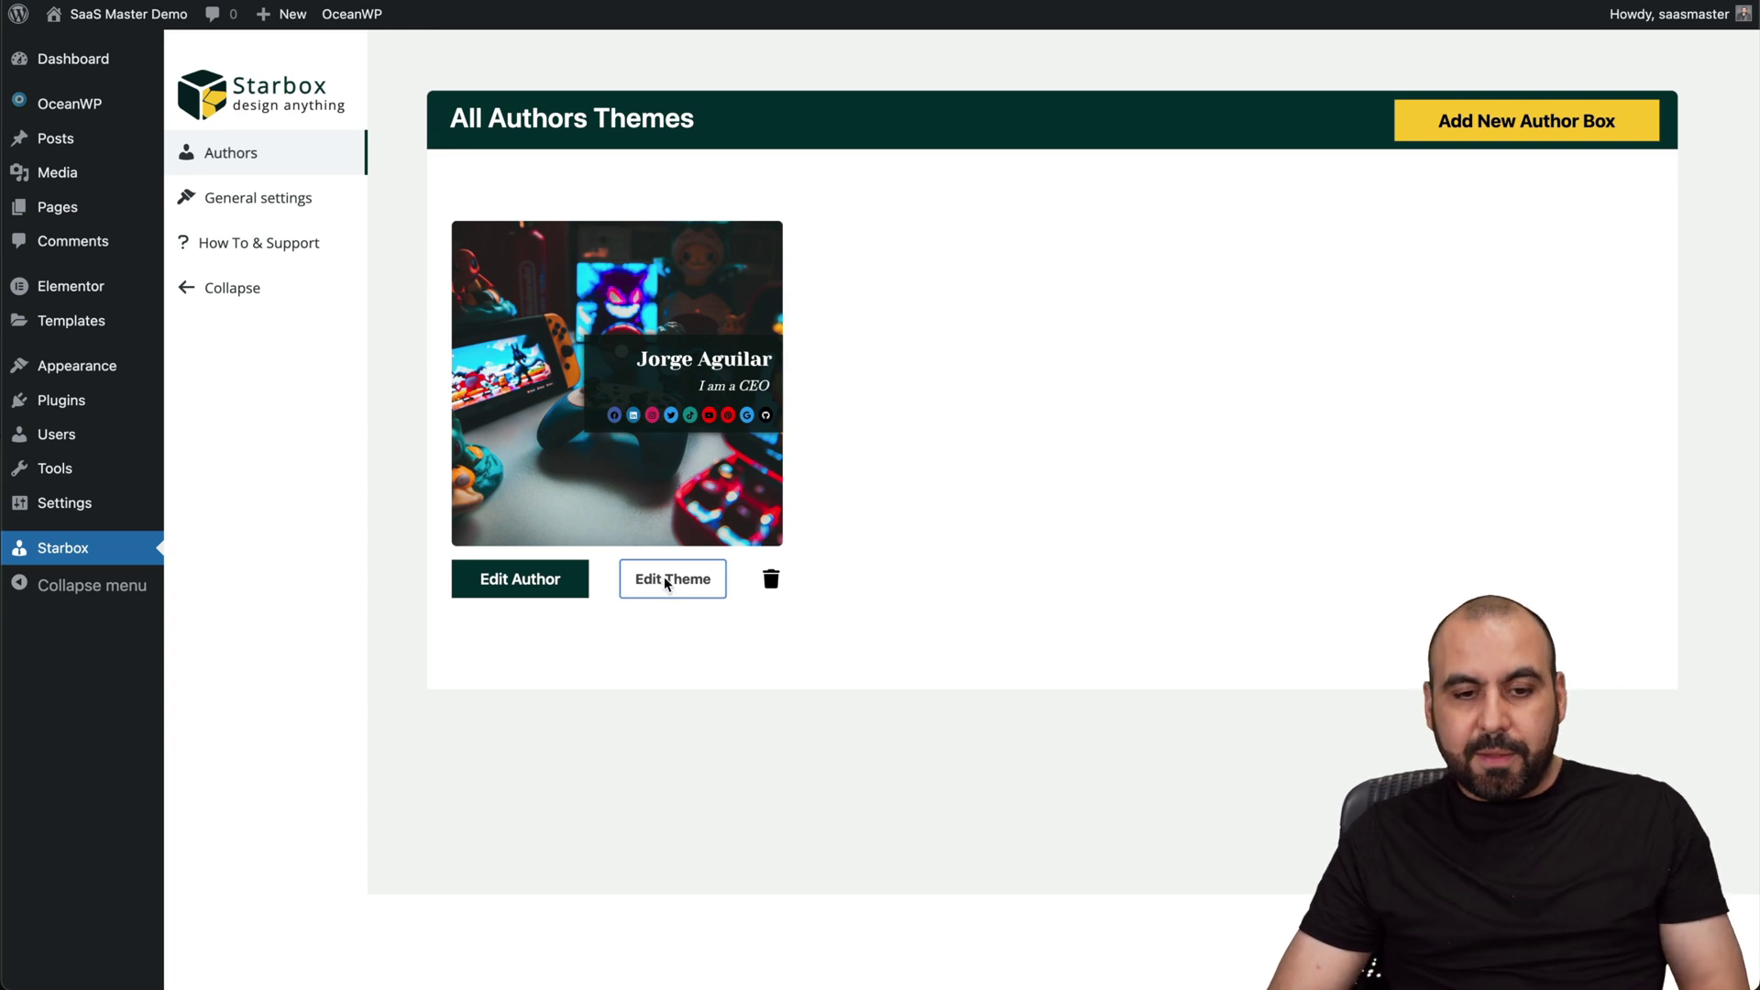
- Preview the first Highly Visual theme, then choose the blacksmith-workshop photo theme instead
{"action": "left_click", "coordinate": [658, 575]}
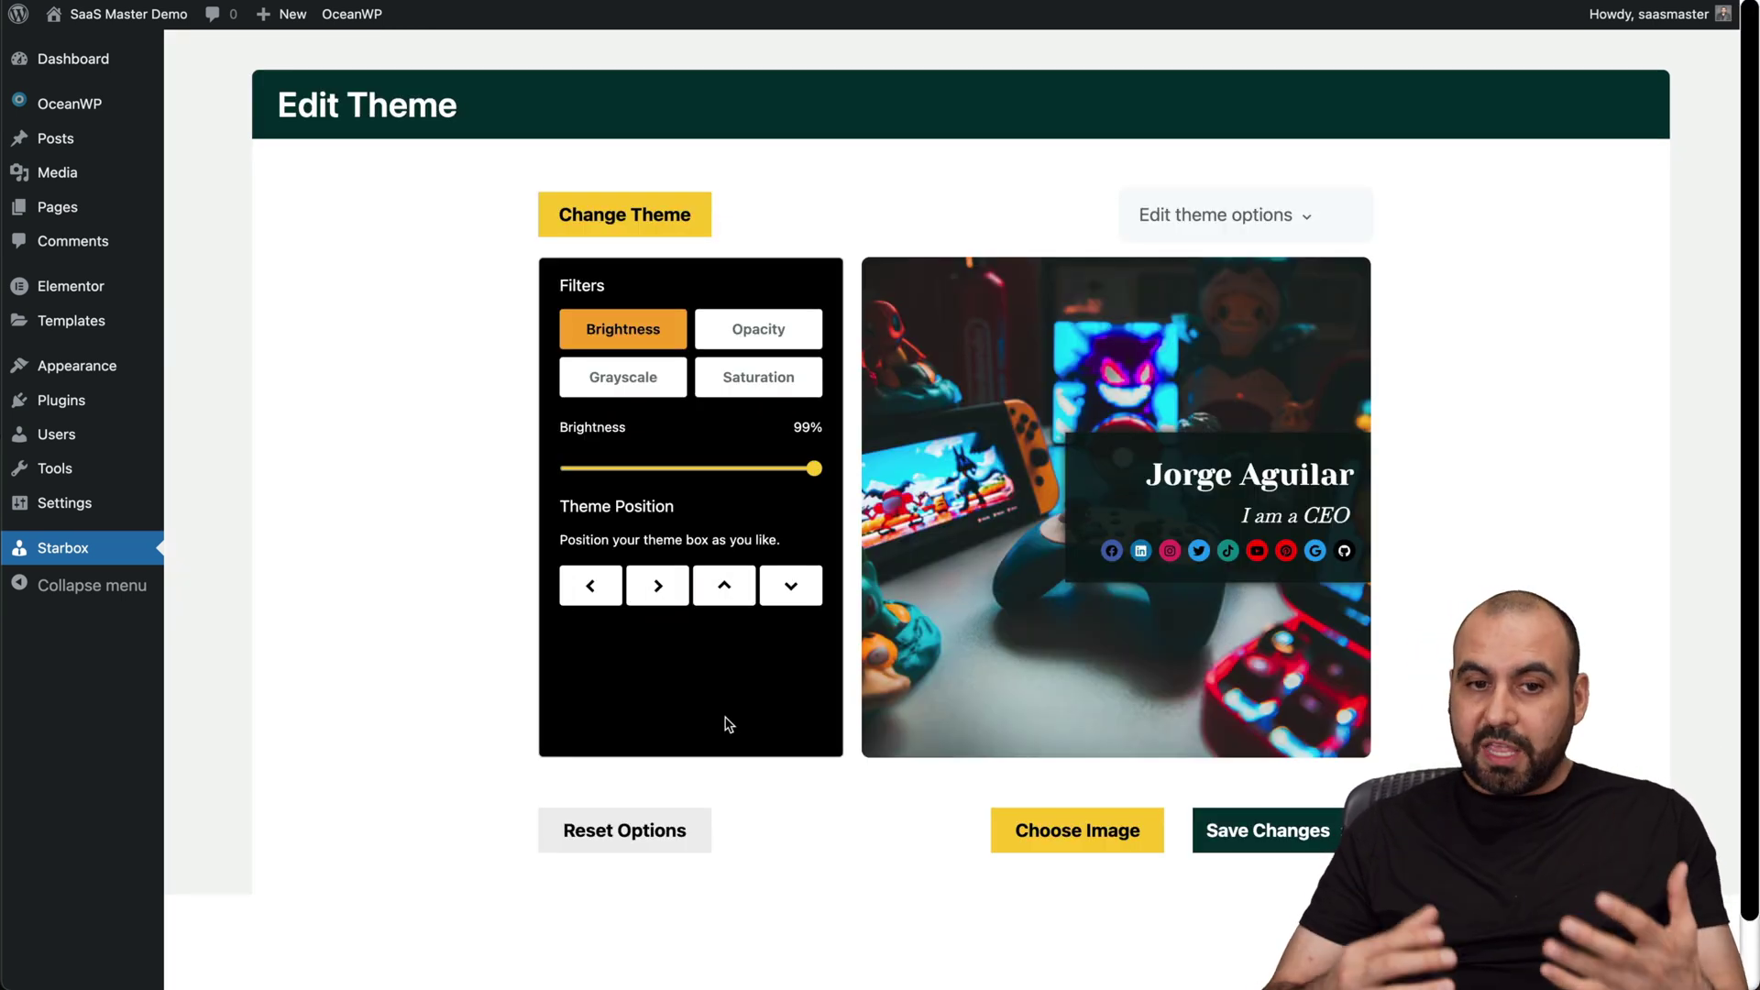
{"action": "left_click", "coordinate": [605, 213]}
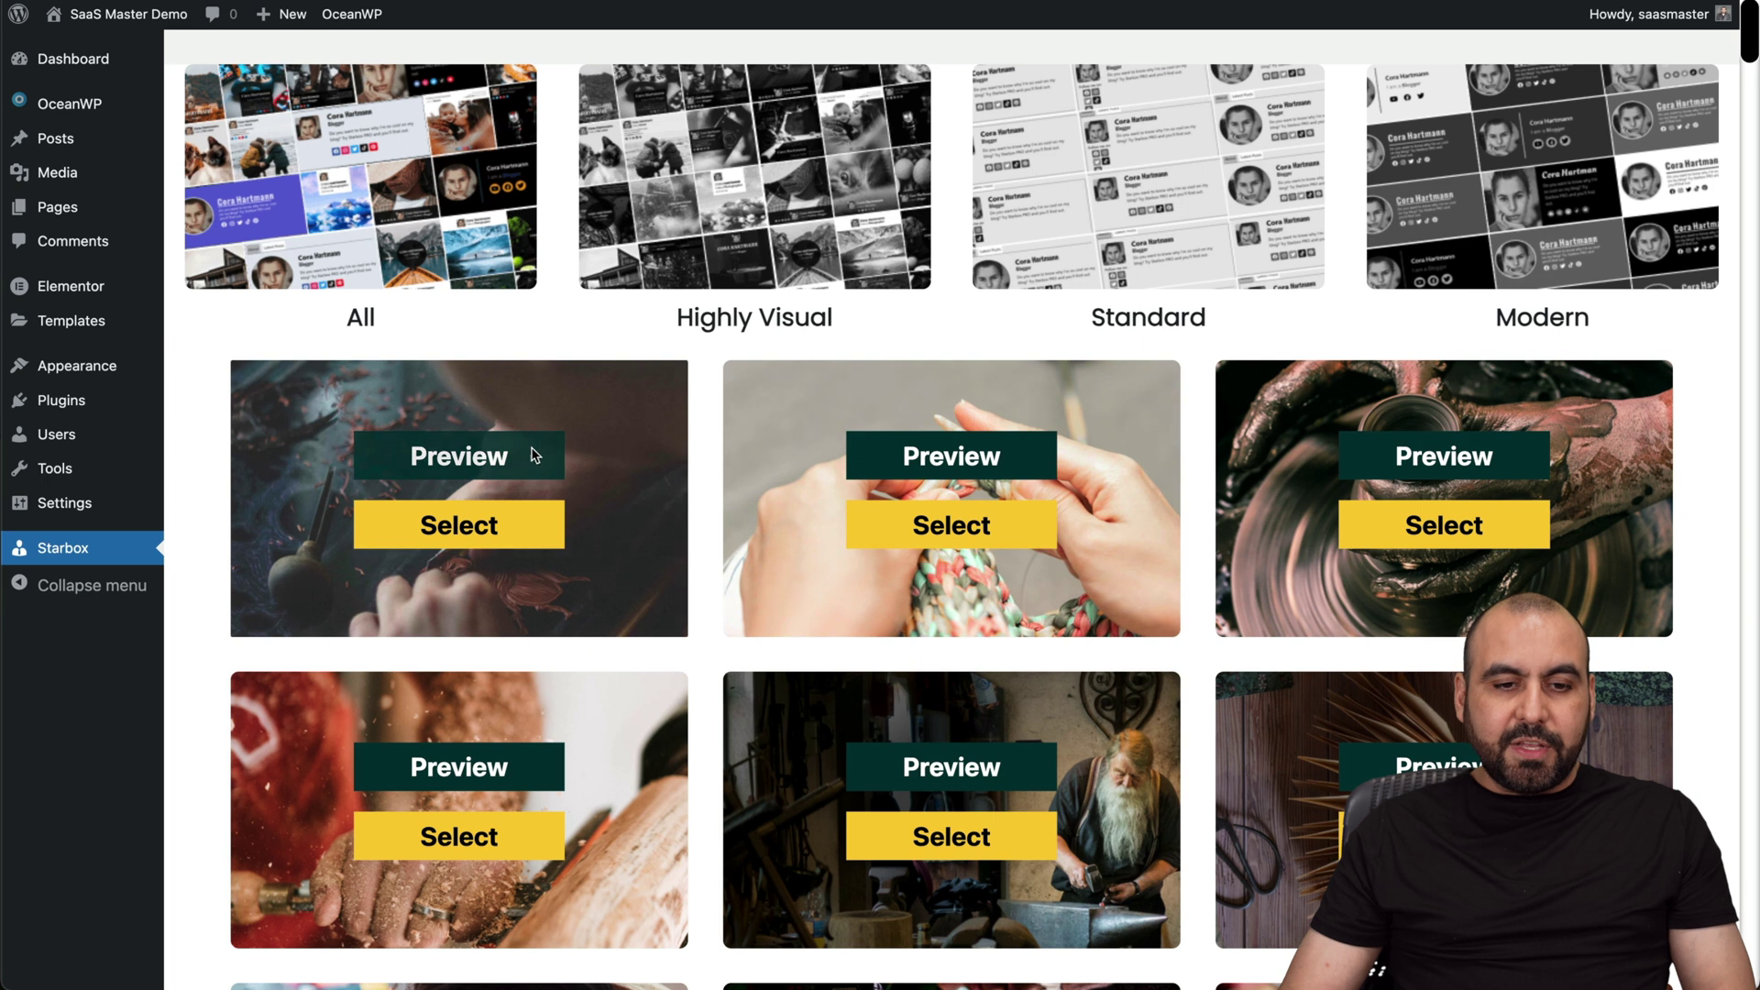
{"action": "left_click", "coordinate": [531, 453]}
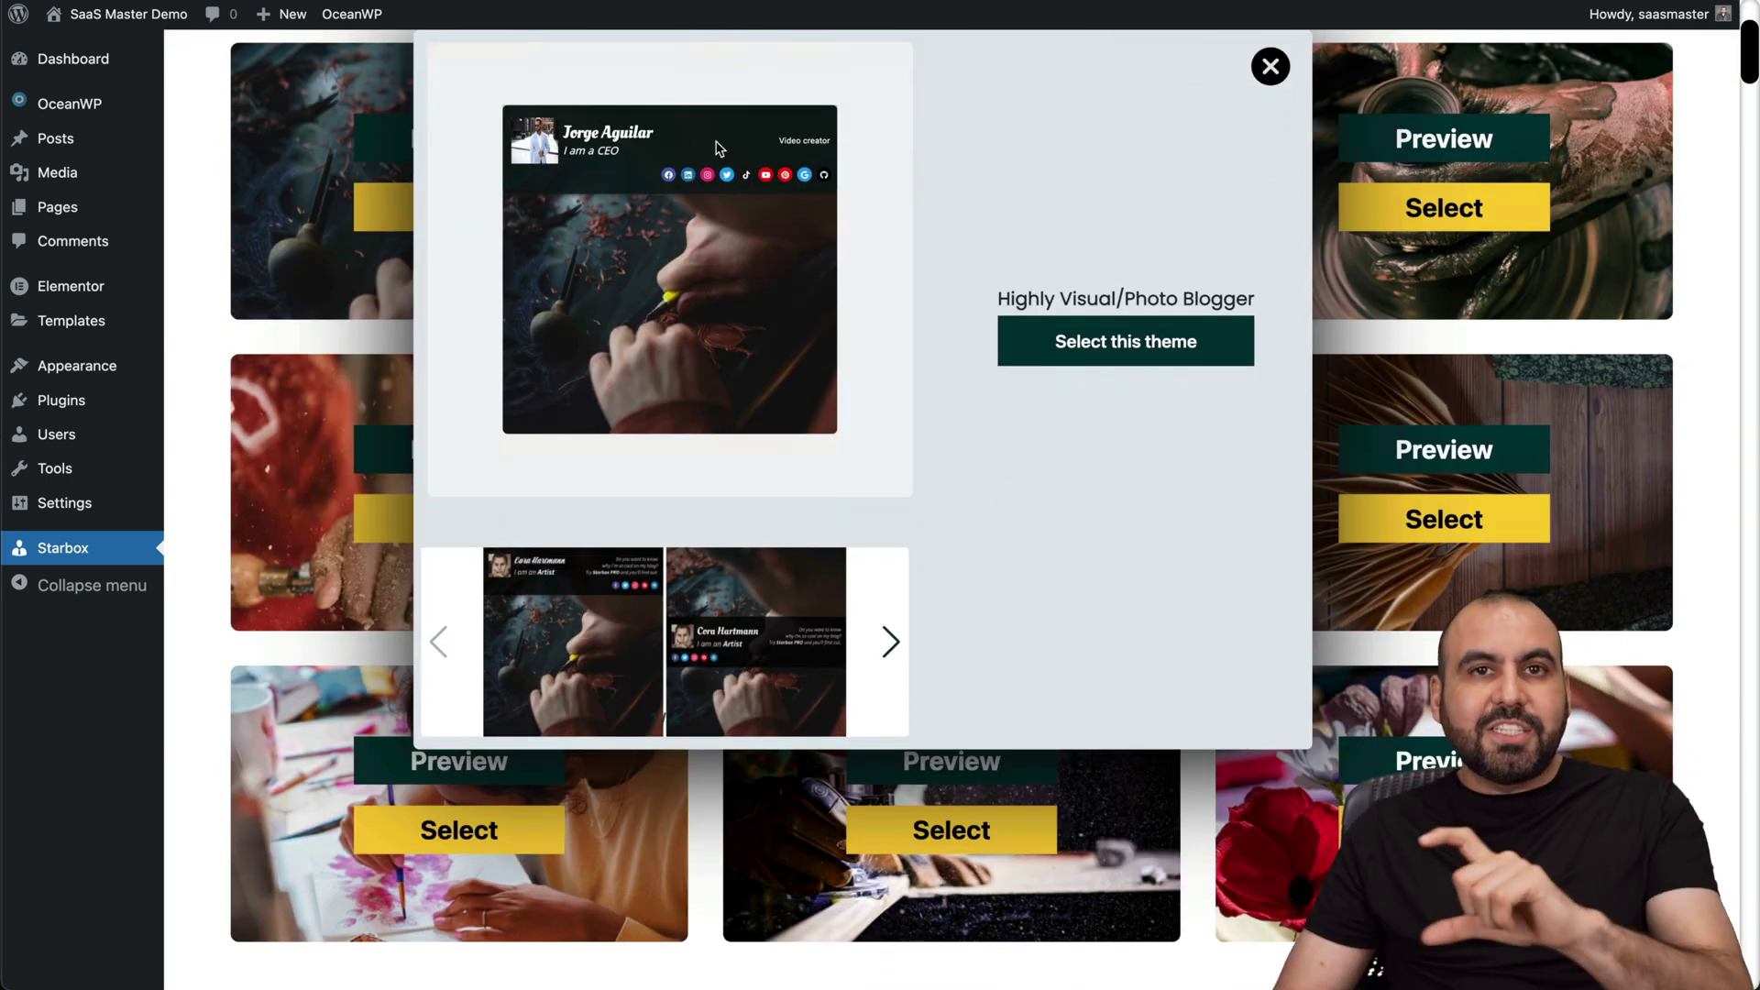
{"action": "left_click", "coordinate": [1269, 68]}
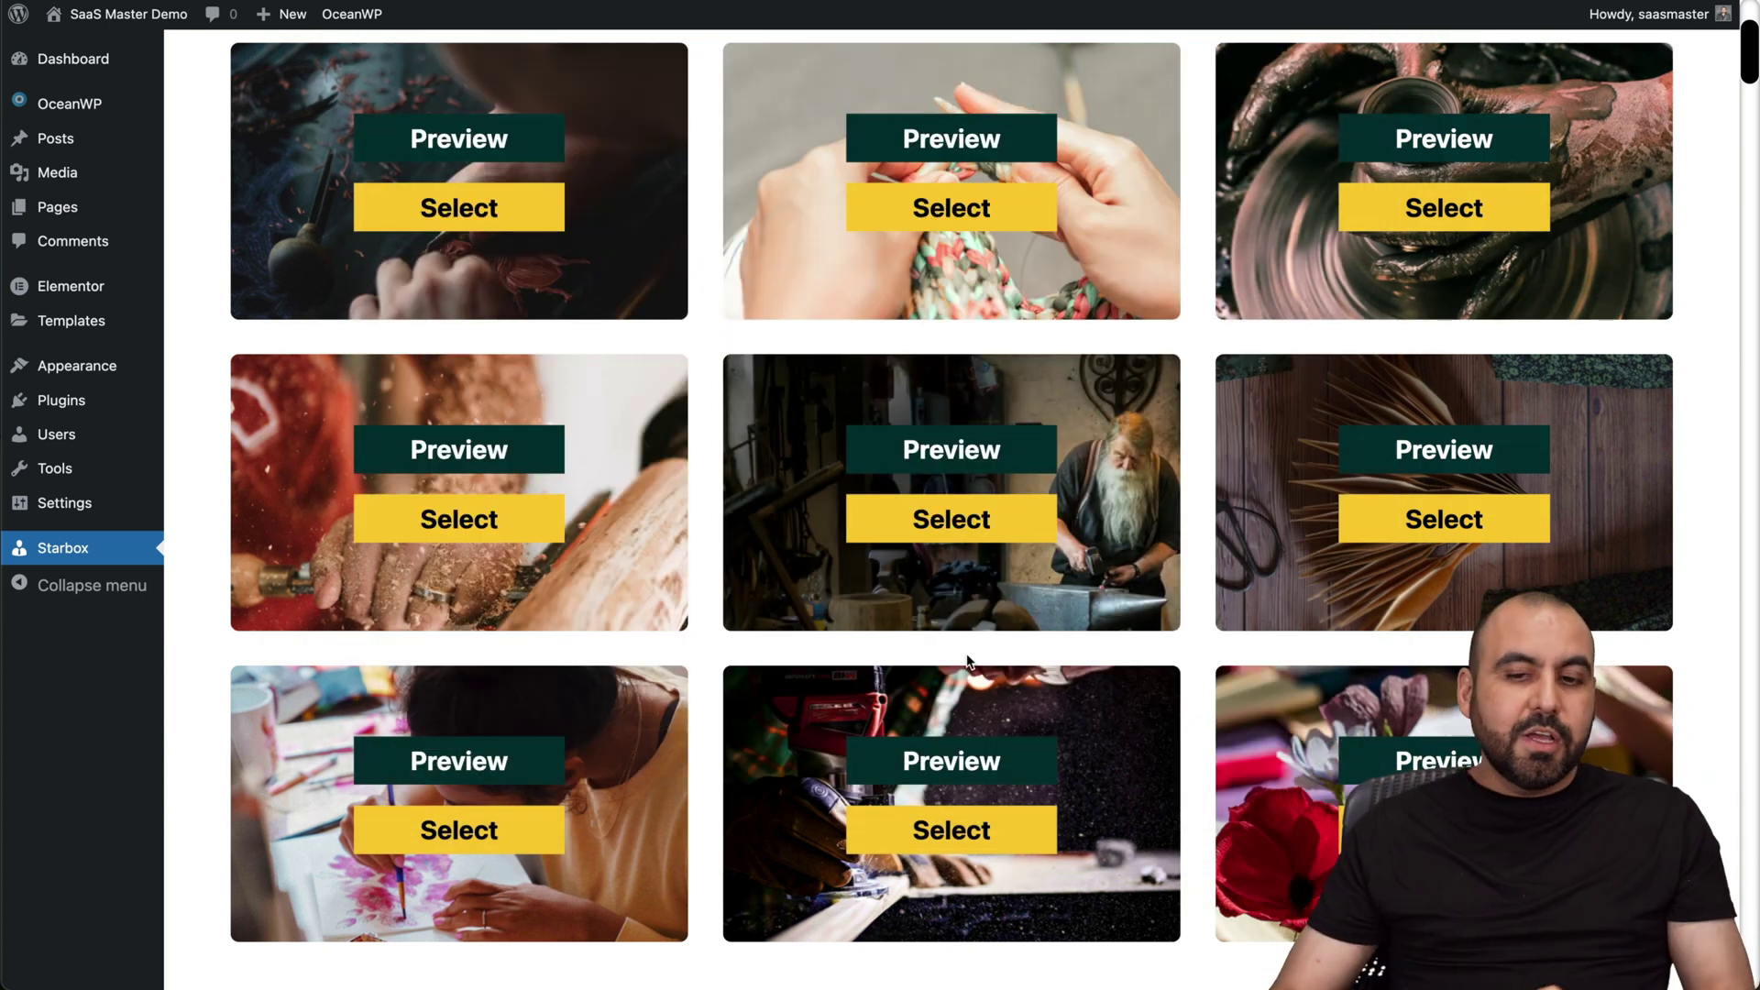
{"action": "left_click", "coordinate": [982, 525]}
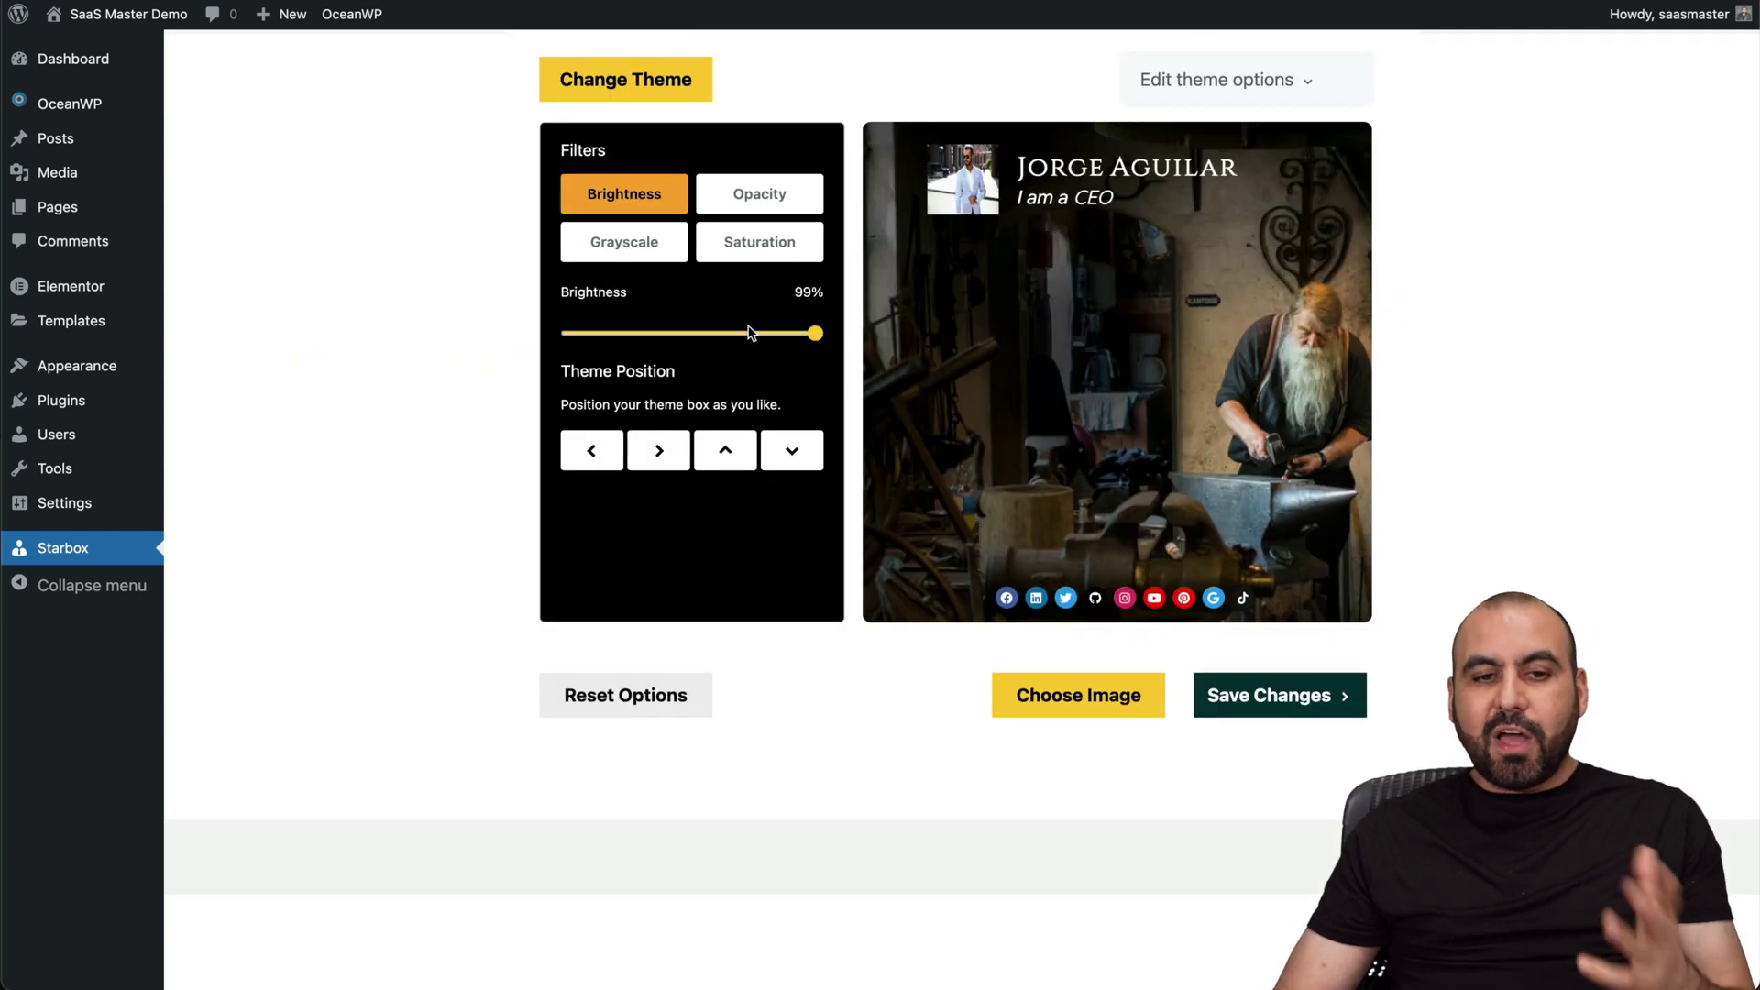
- Darken the blacksmith photo and make it about half grayscale, trying Opacity and Saturation
{"action": "mouse_move", "coordinate": [815, 334]}
{"action": "left_mouse_down"}
{"action": "mouse_move", "coordinate": [628, 336]}
{"action": "mouse_move", "coordinate": [849, 332]}
{"action": "left_mouse_up"}
{"action": "left_click", "coordinate": [815, 194]}
{"action": "left_click", "coordinate": [646, 234]}
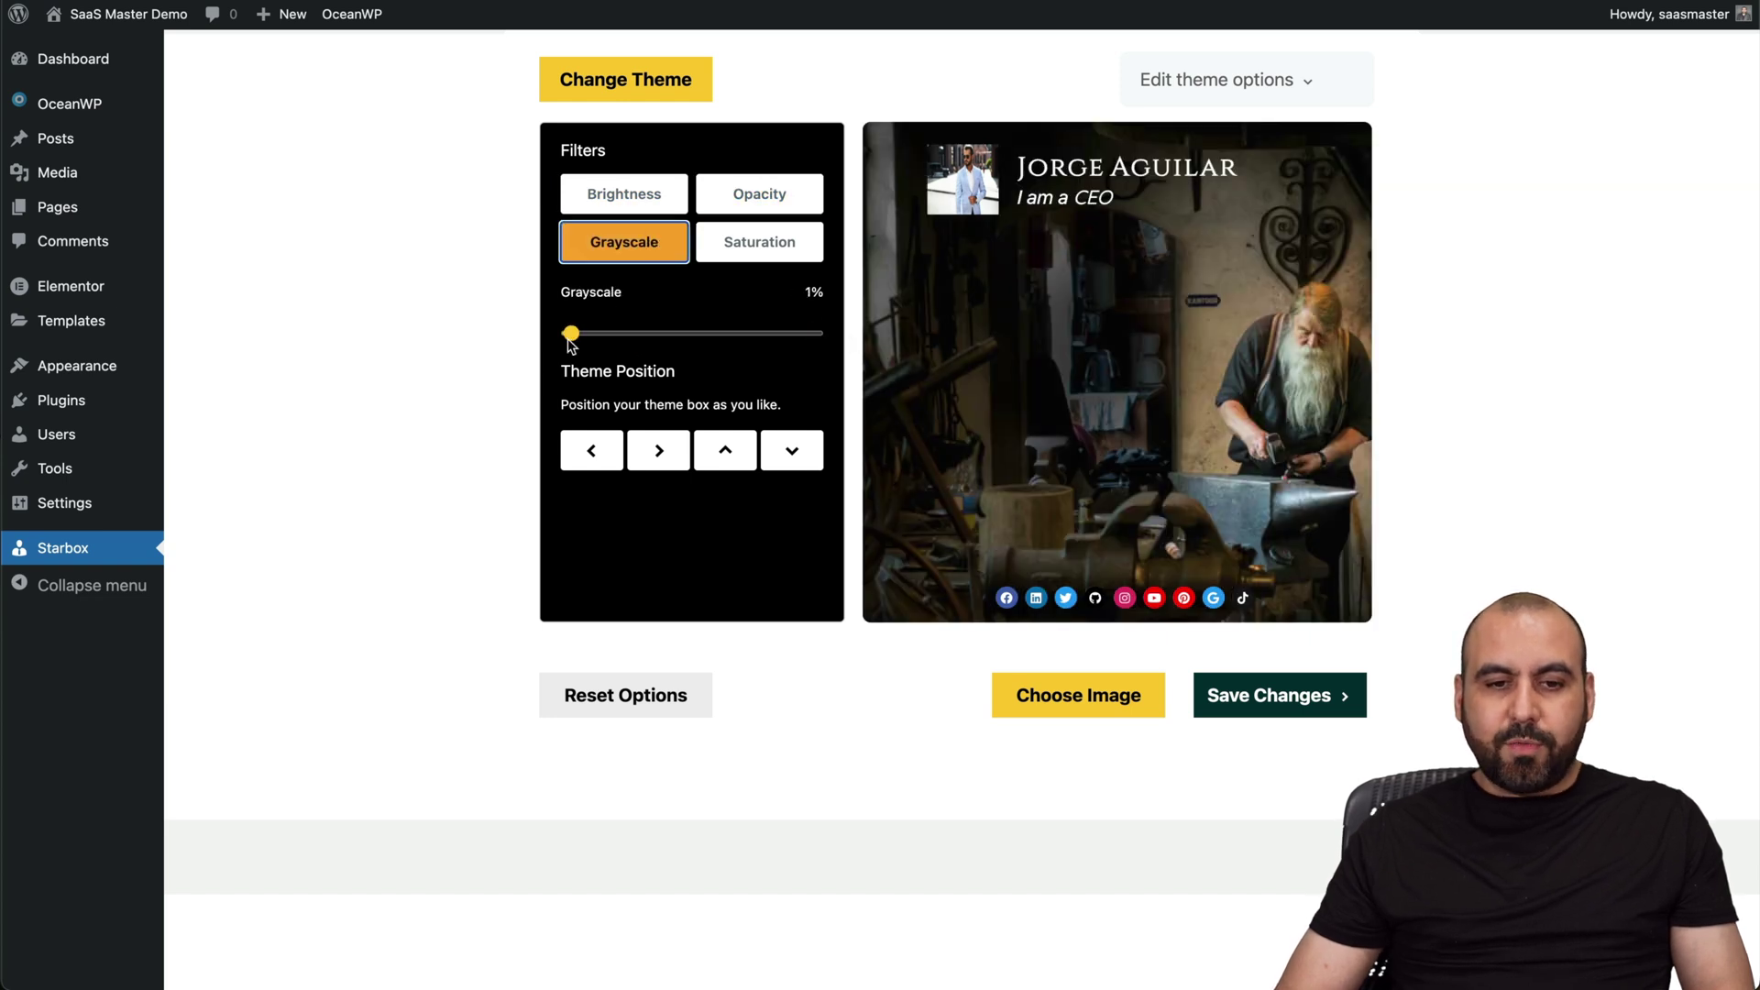
{"action": "mouse_move", "coordinate": [570, 334]}
{"action": "left_mouse_down"}
{"action": "mouse_move", "coordinate": [716, 335]}
{"action": "mouse_move", "coordinate": [581, 349]}
{"action": "mouse_move", "coordinate": [750, 333]}
{"action": "mouse_move", "coordinate": [569, 336]}
{"action": "left_mouse_up"}
{"action": "left_click", "coordinate": [724, 254]}
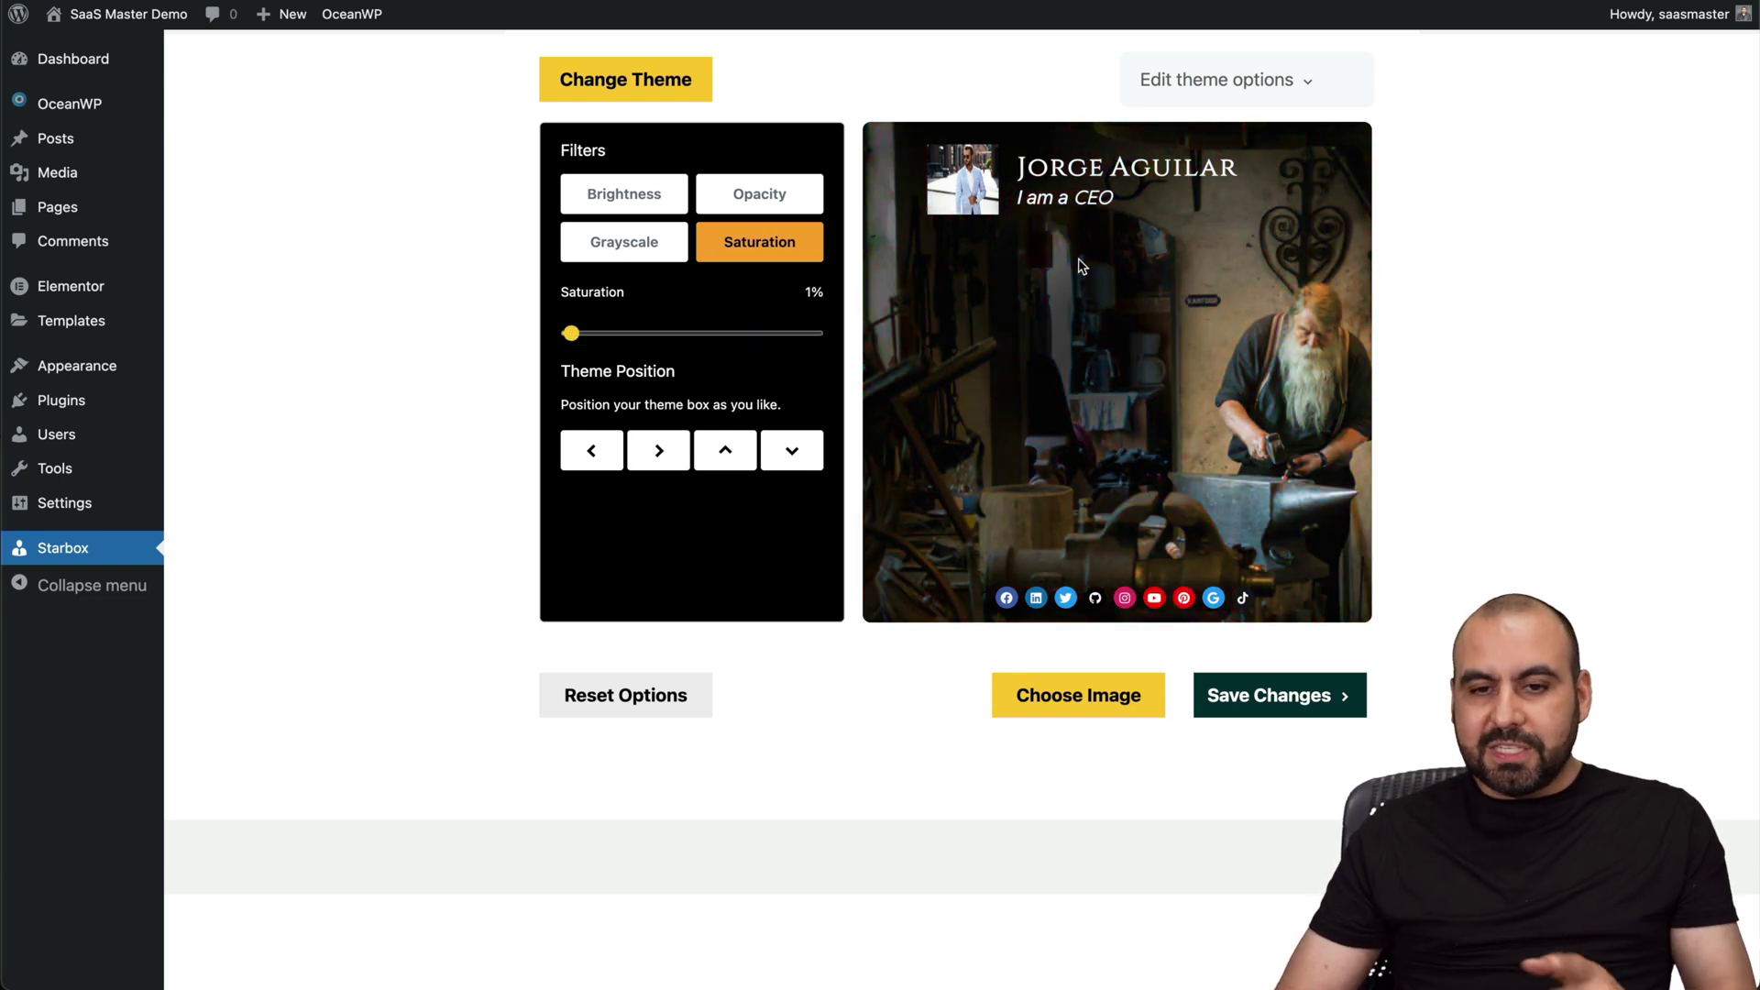
- Move the author header well down the photo, then nudge it back up slightly
{"action": "left_click", "coordinate": [768, 451]}
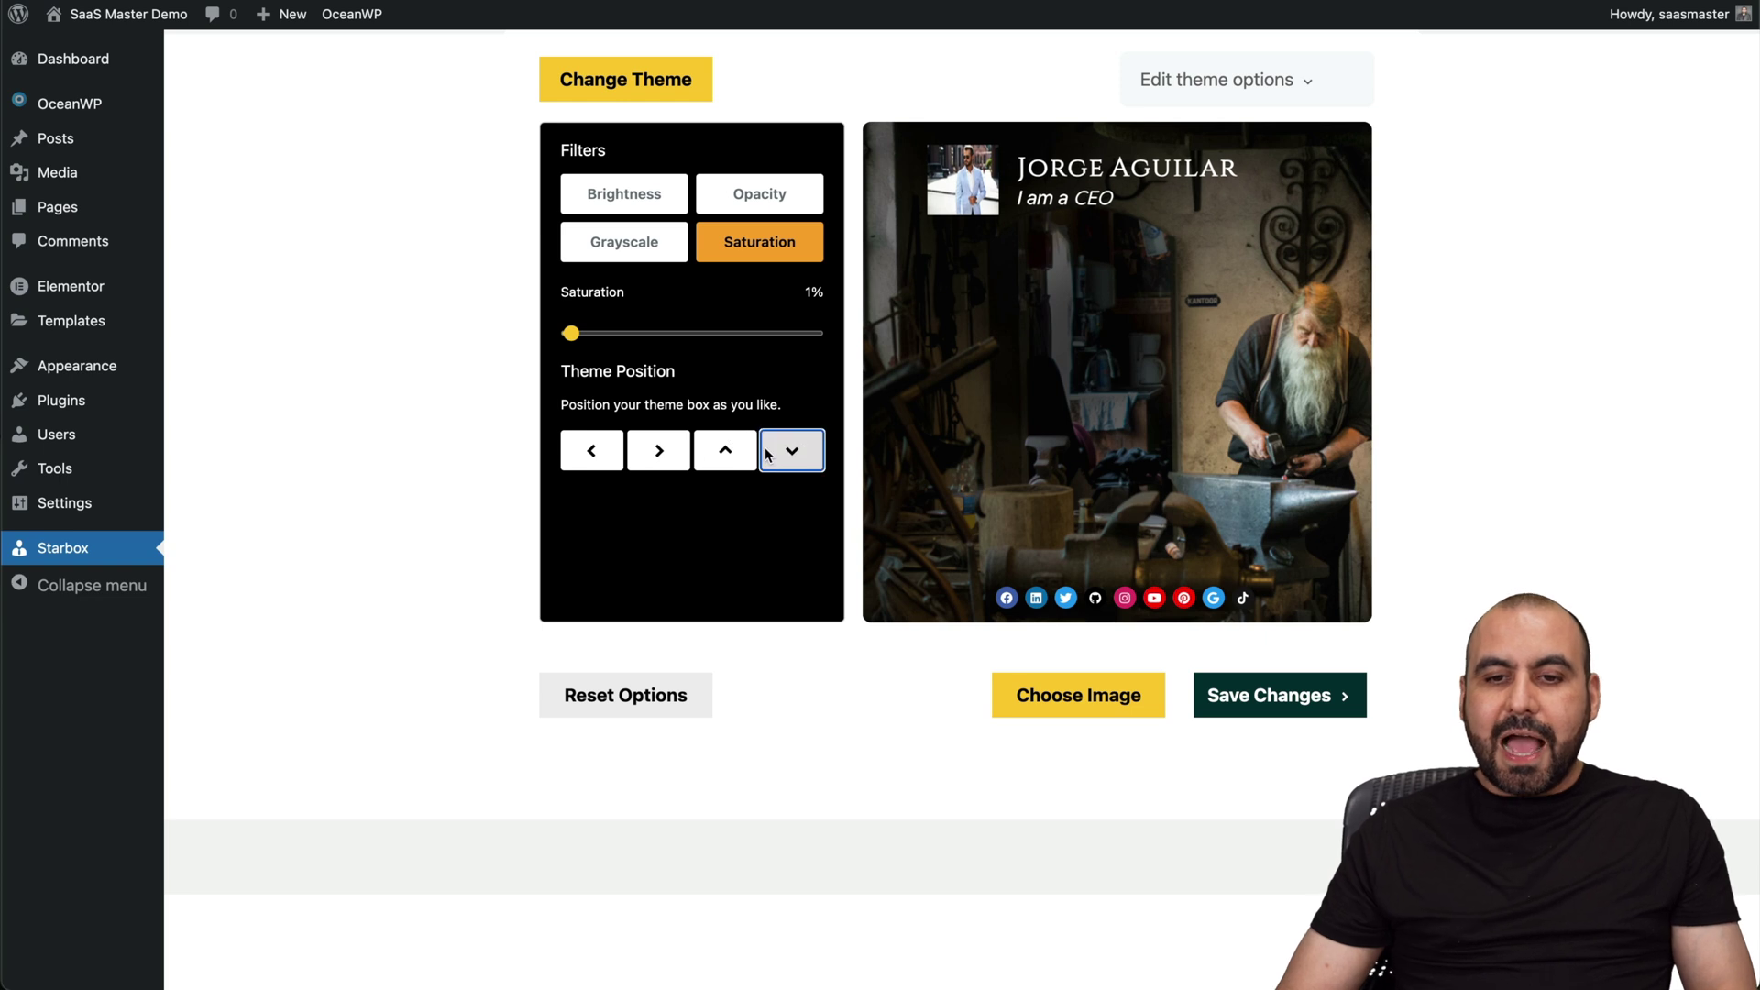
{"action": "left_click", "coordinate": [768, 452]}
{"action": "left_click", "coordinate": [768, 452]}
{"action": "left_click", "coordinate": [768, 452]}
{"action": "left_click", "coordinate": [768, 452]}
{"action": "left_click", "coordinate": [768, 452]}
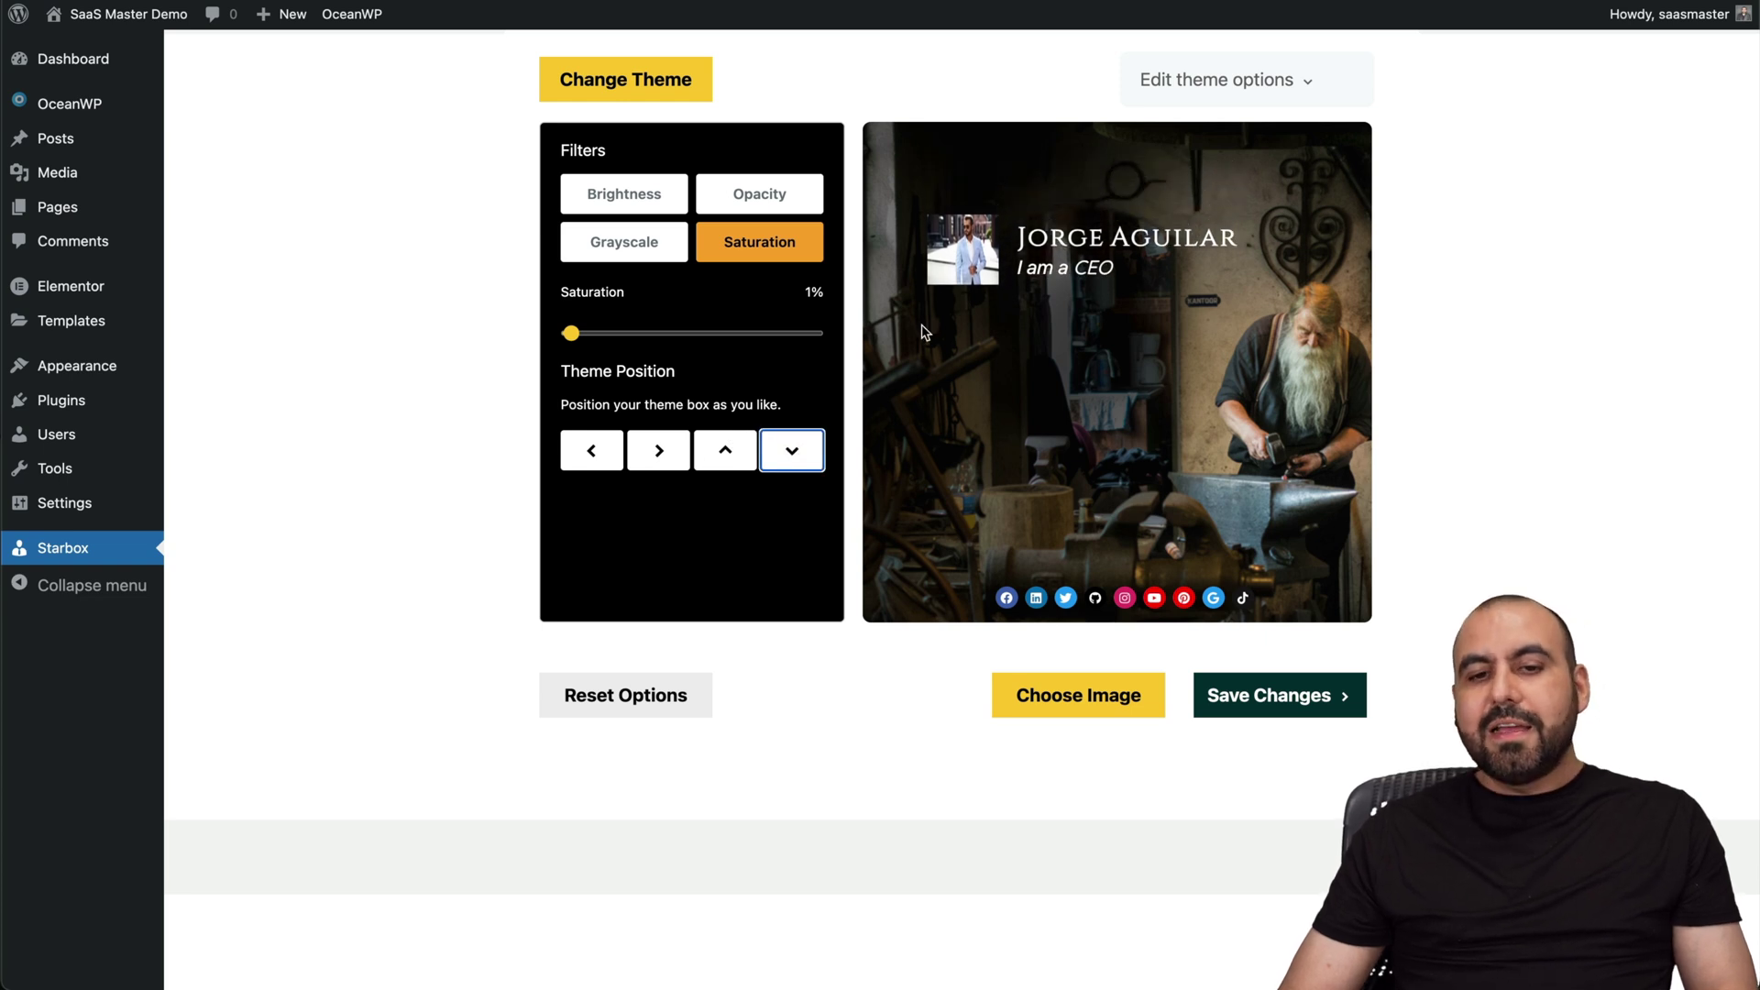
{"action": "left_click_drag", "start_coordinate": [969, 245], "coordinate": [1054, 312]}
{"action": "left_click", "coordinate": [794, 451]}
{"action": "left_click", "coordinate": [794, 452]}
{"action": "left_click", "coordinate": [793, 452]}
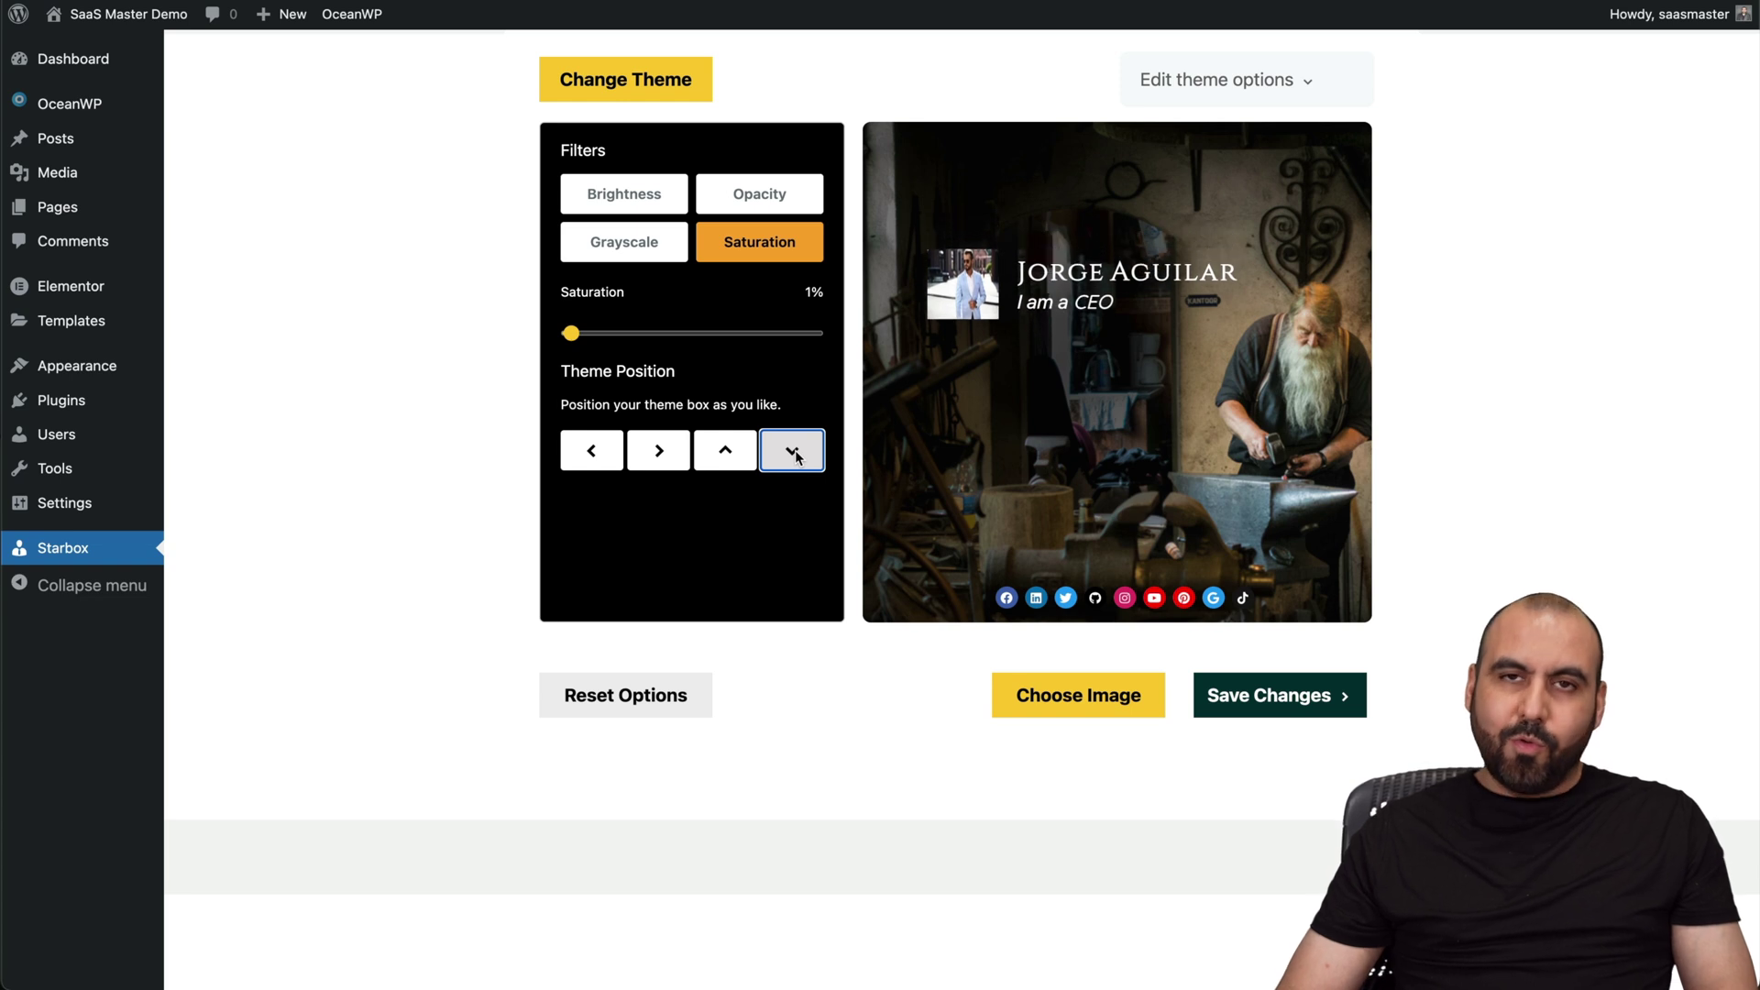
{"action": "left_click", "coordinate": [793, 452]}
{"action": "left_click", "coordinate": [794, 452]}
{"action": "left_click", "coordinate": [793, 452]}
{"action": "left_click", "coordinate": [793, 452]}
{"action": "left_click", "coordinate": [794, 452]}
{"action": "left_click", "coordinate": [794, 452]}
{"action": "left_click", "coordinate": [794, 452]}
{"action": "left_click", "coordinate": [793, 452]}
{"action": "left_click", "coordinate": [794, 452]}
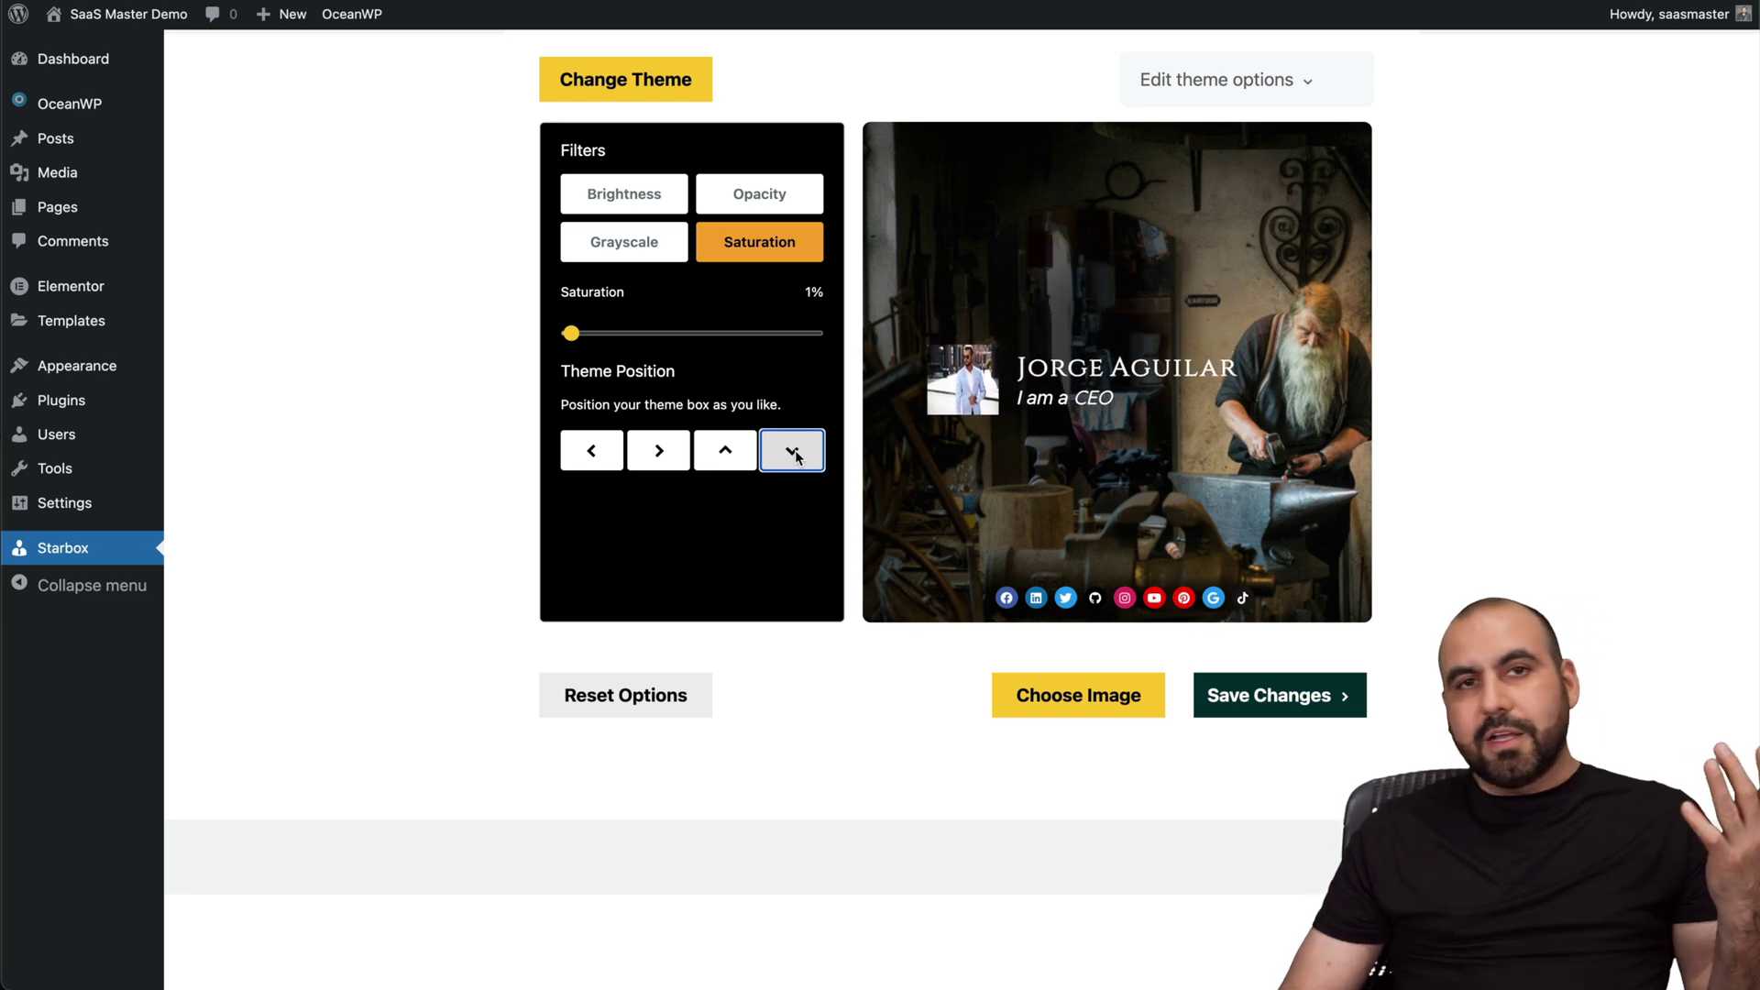
{"action": "left_click", "coordinate": [794, 452]}
{"action": "left_click", "coordinate": [794, 452]}
{"action": "left_click", "coordinate": [794, 451]}
{"action": "left_click", "coordinate": [794, 452]}
{"action": "left_click", "coordinate": [793, 452]}
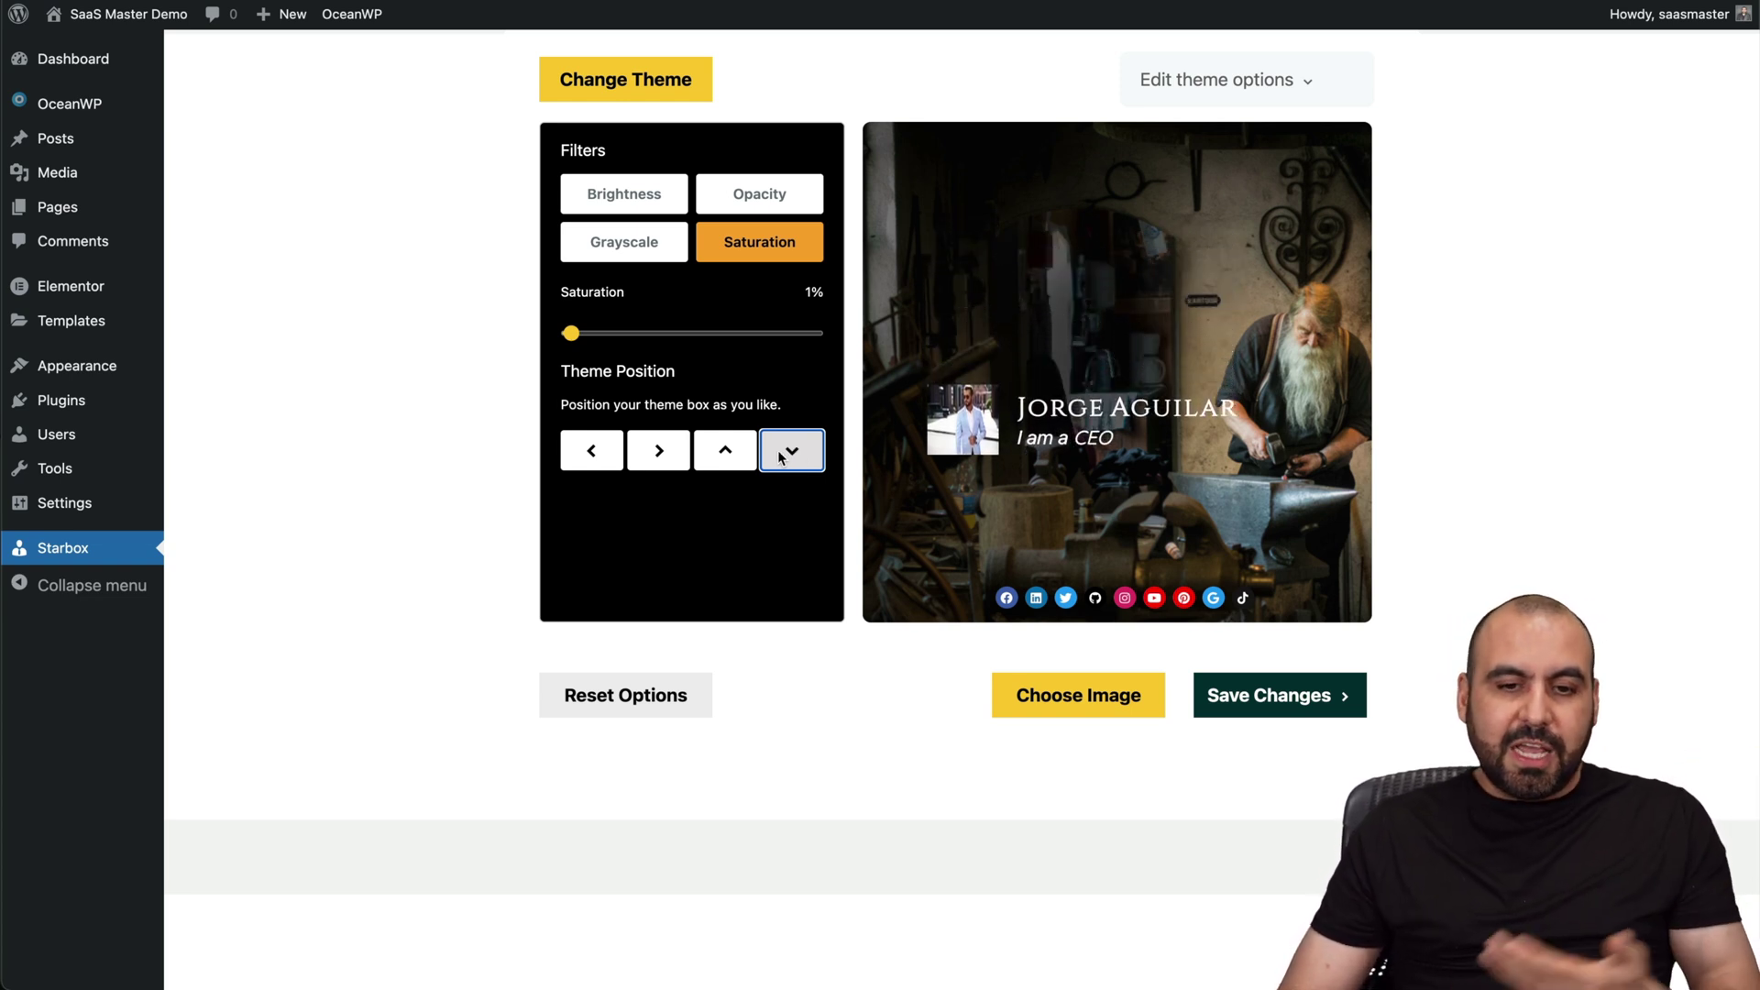
{"action": "left_click", "coordinate": [739, 456]}
{"action": "left_click", "coordinate": [739, 455]}
{"action": "left_click", "coordinate": [739, 455]}
{"action": "left_click", "coordinate": [738, 456]}
{"action": "left_click", "coordinate": [738, 456]}
{"action": "left_click", "coordinate": [739, 455]}
{"action": "left_click", "coordinate": [738, 456]}
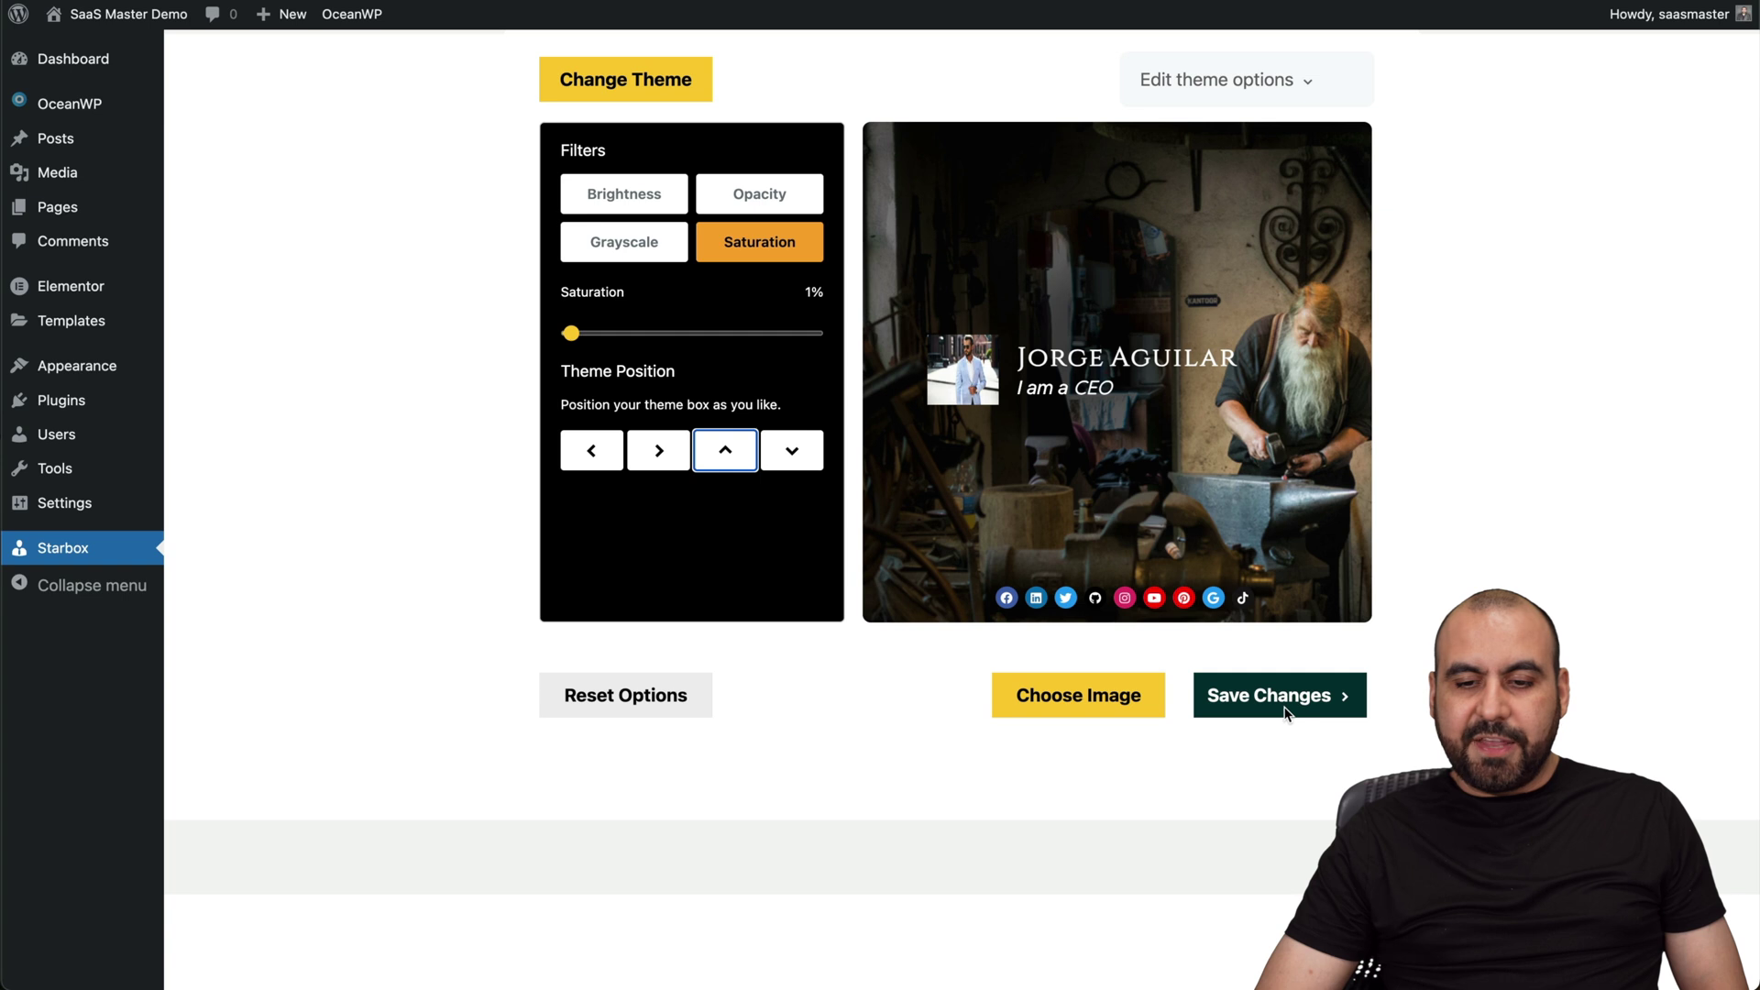
- Reset the filters and header position with Reset Options, then leave the theme editor
{"action": "left_click", "coordinate": [647, 703]}
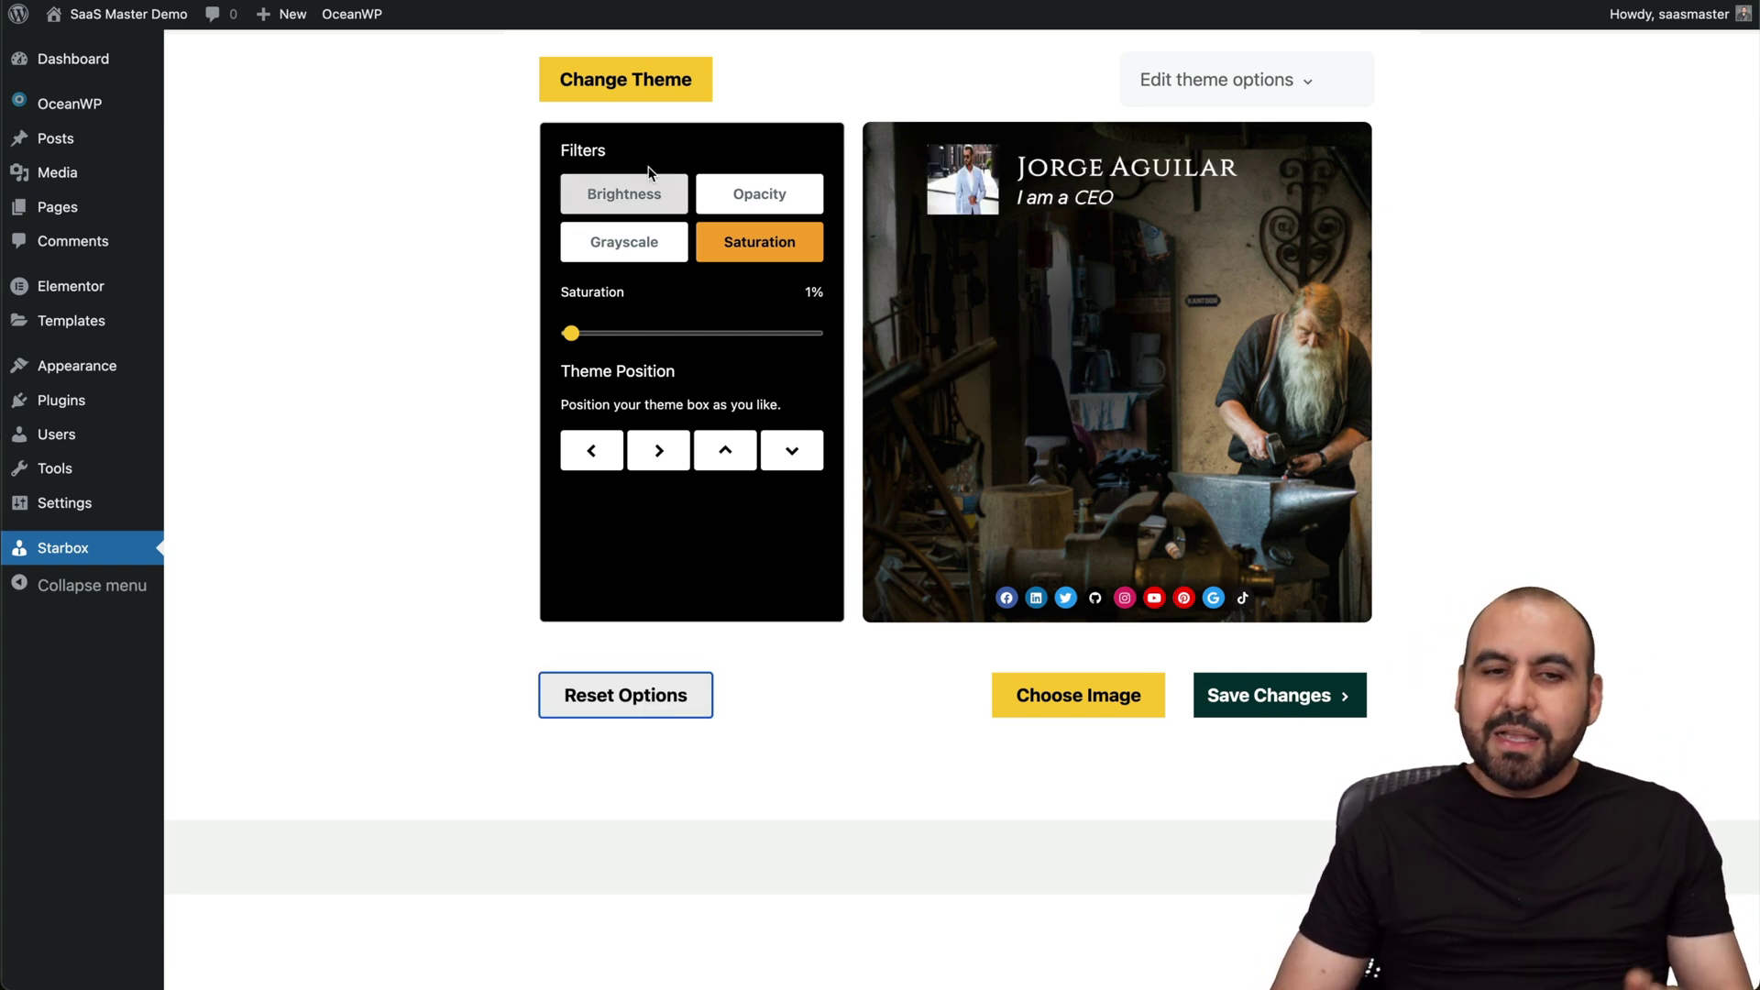
{"action": "left_click", "coordinate": [594, 84]}
{"action": "left_click", "coordinate": [92, 560]}
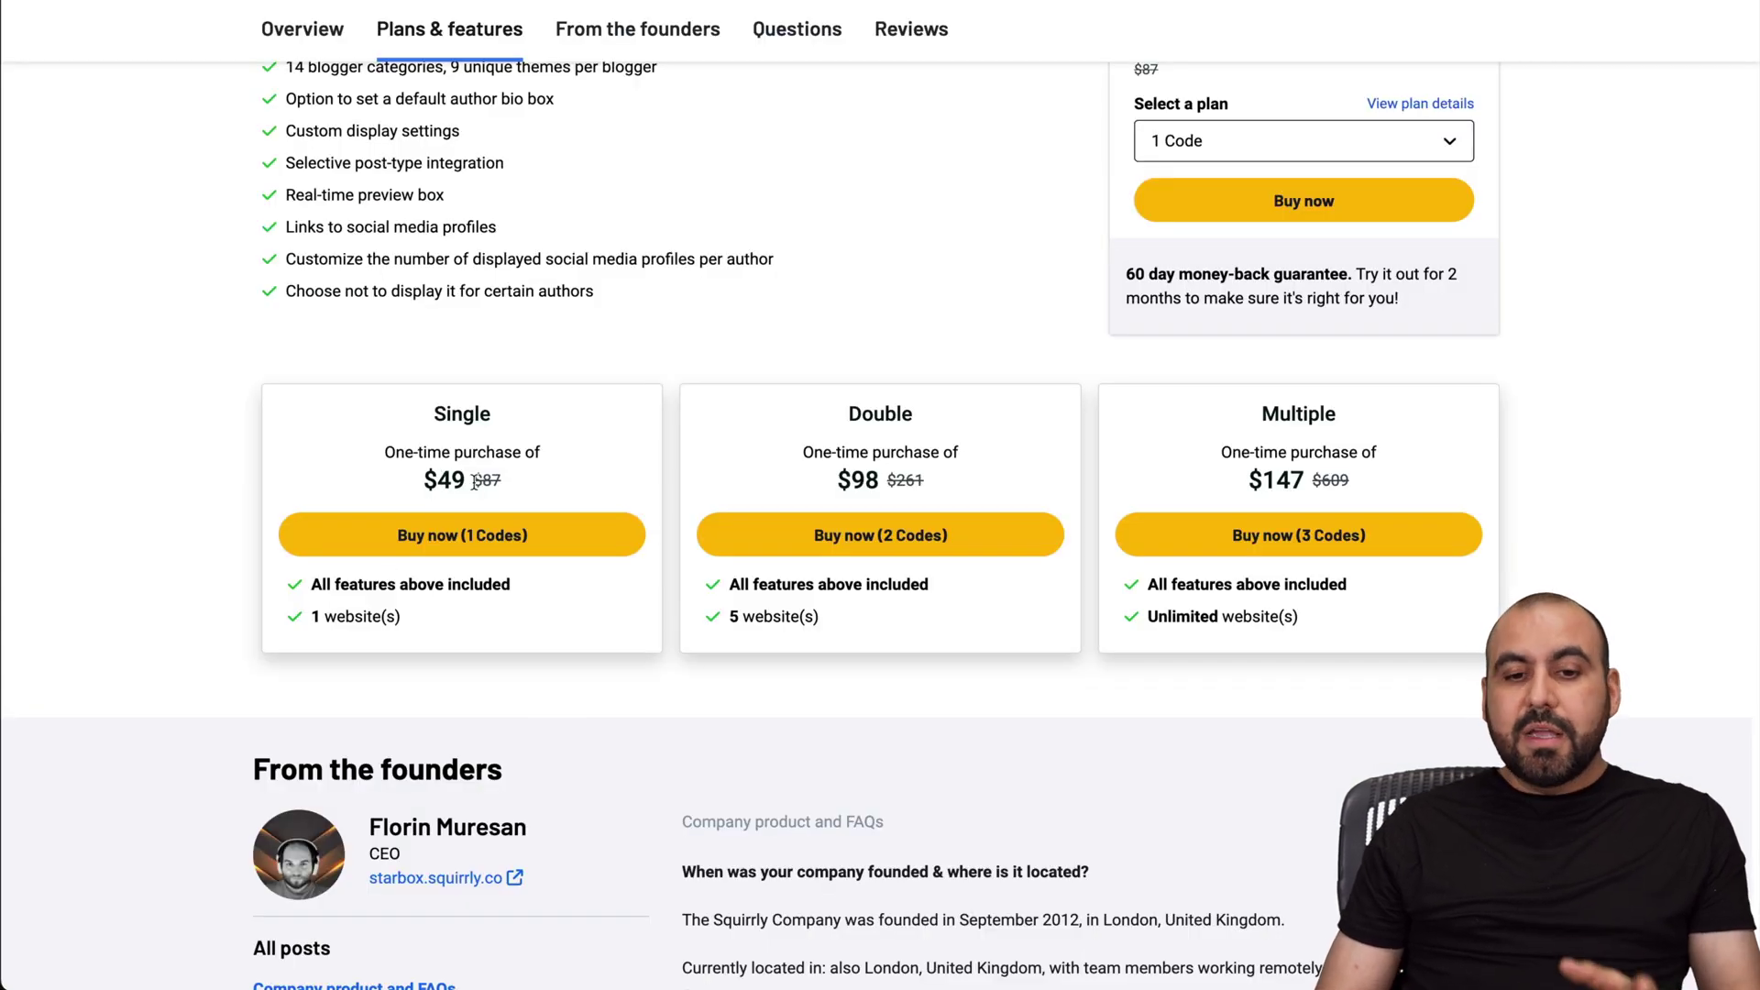
{"action": "left_click_drag", "start_coordinate": [1276, 480], "coordinate": [1377, 481]}
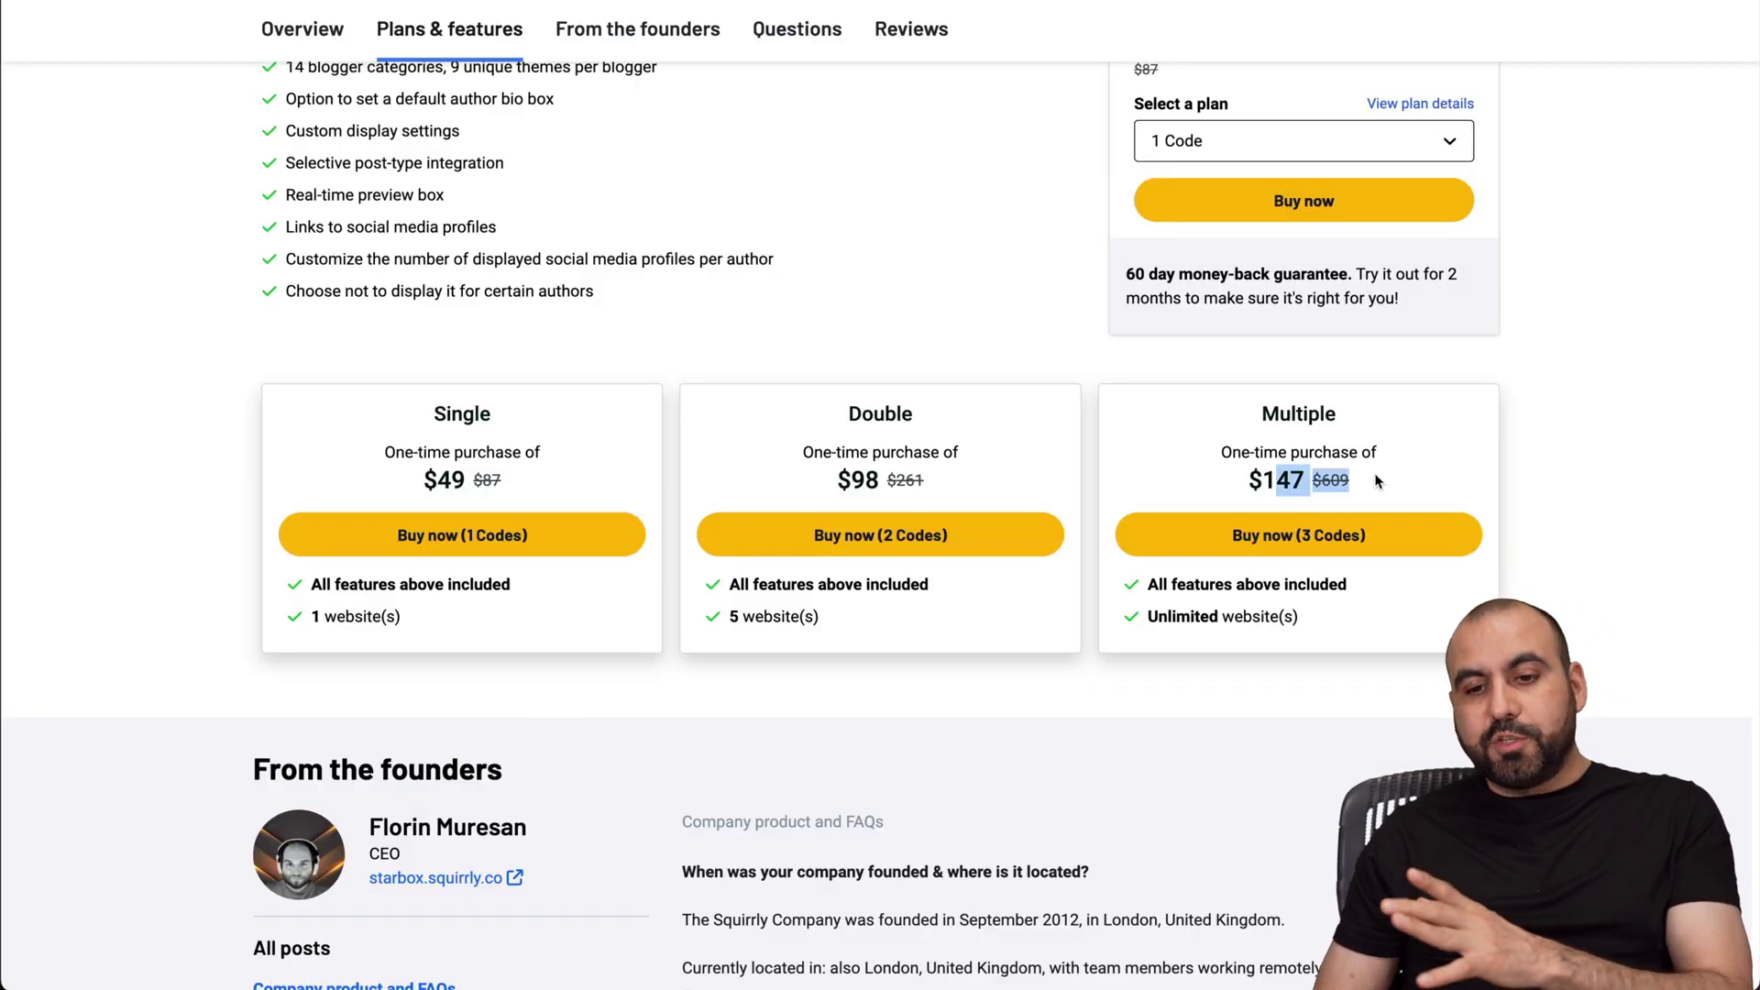
{"action": "left_click", "coordinate": [1376, 481]}
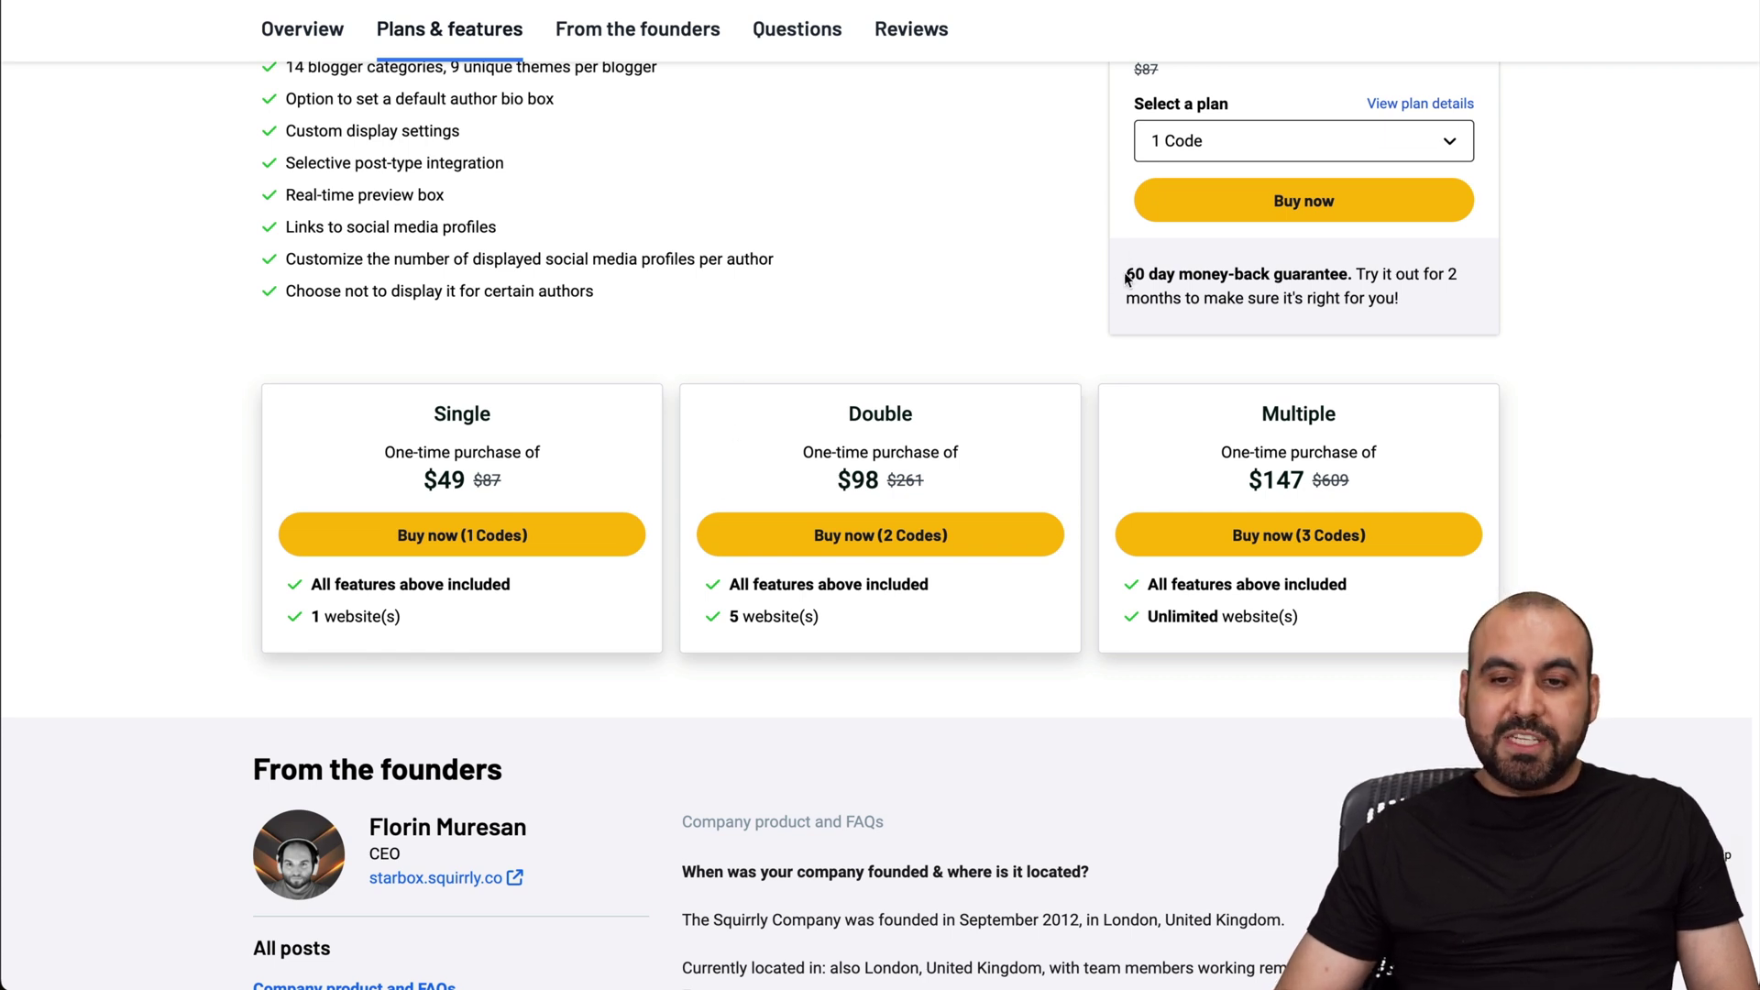
{"action": "left_click_drag", "start_coordinate": [1127, 278], "coordinate": [1442, 273]}
{"action": "left_click", "coordinate": [1442, 273]}
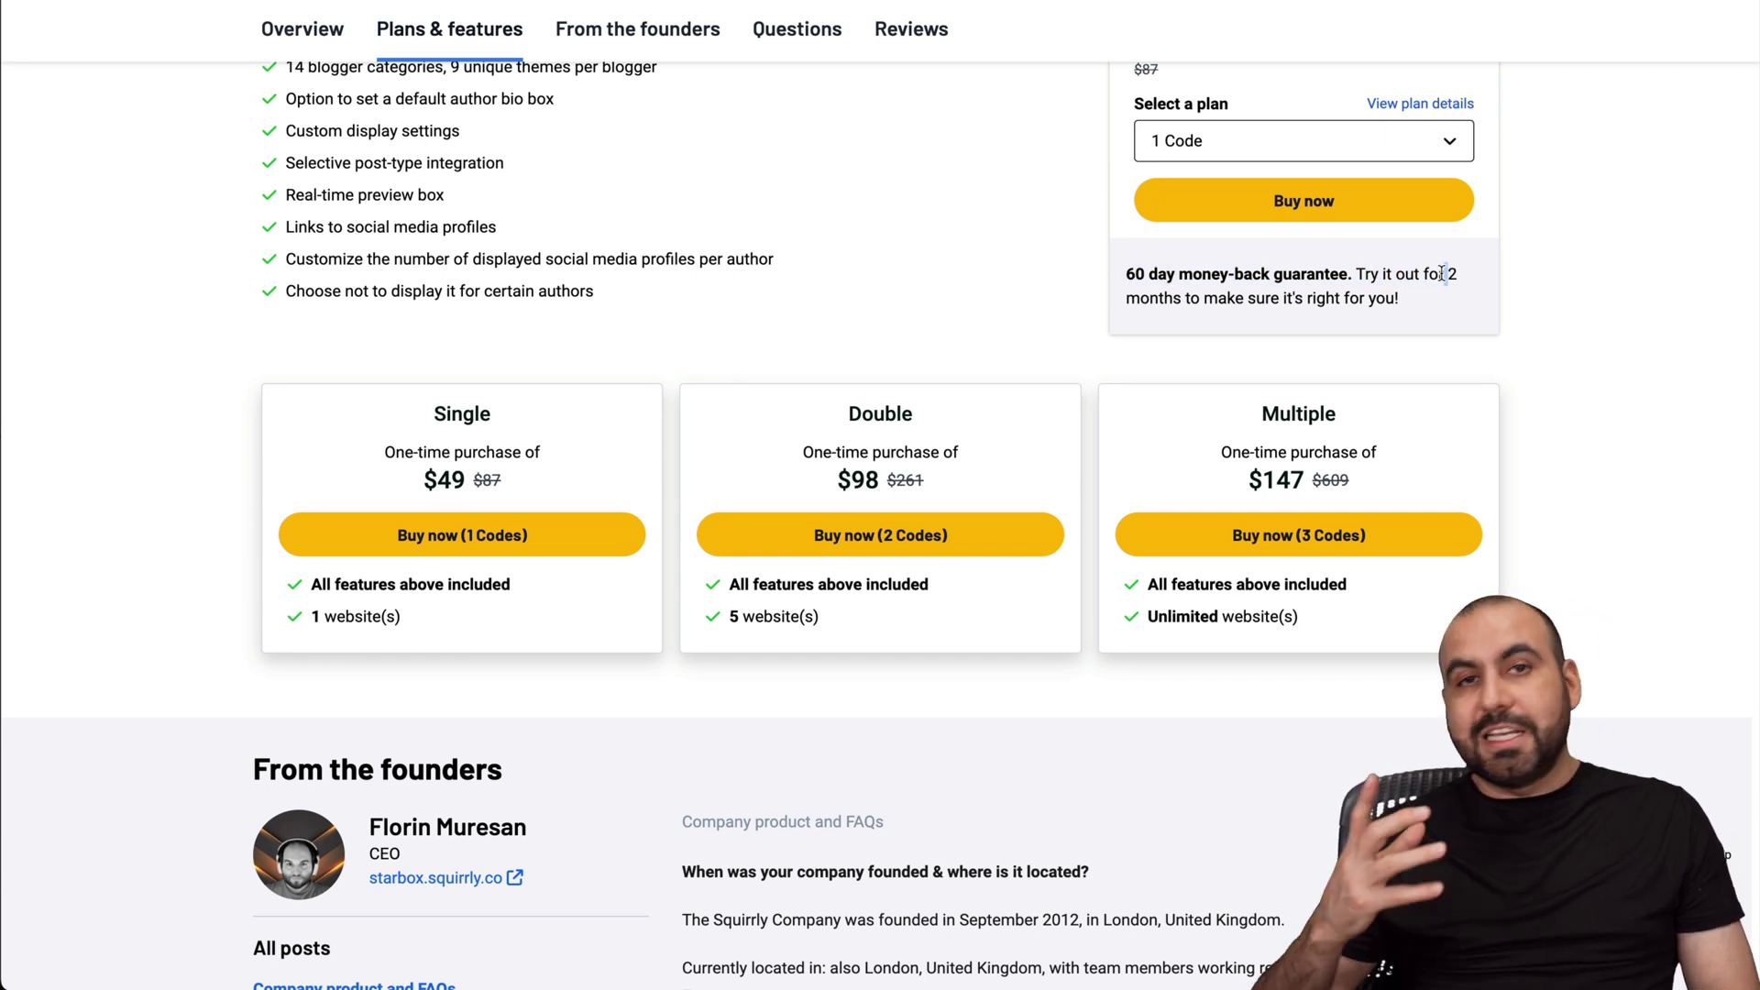